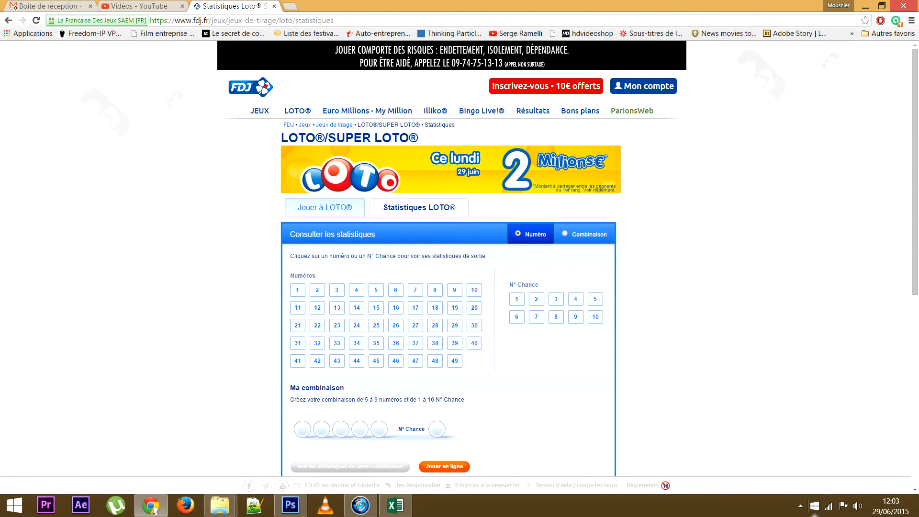
# Expand the "Palmarès des numéros" ranking on the Loto statistics page and examine its Ecart column and the definition of the gap
pyautogui.scroll(-5, 448, 268)
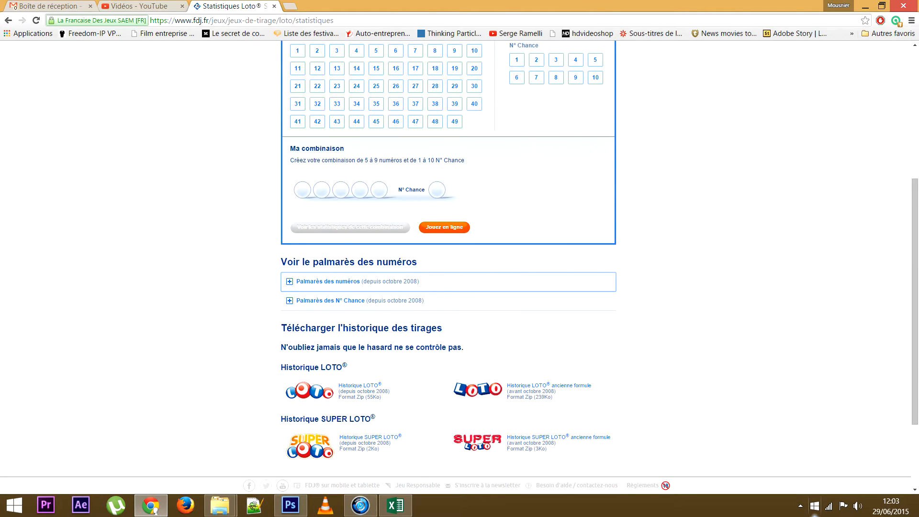
pyautogui.scroll(4, 447, 268)
pyautogui.scroll(-4, 448, 268)
pyautogui.click(328, 281)
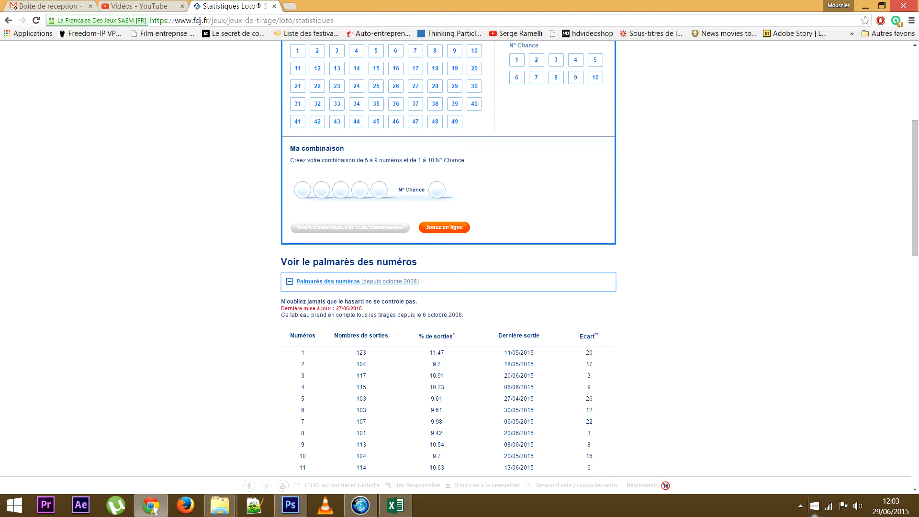
pyautogui.scroll(-3, 327, 281)
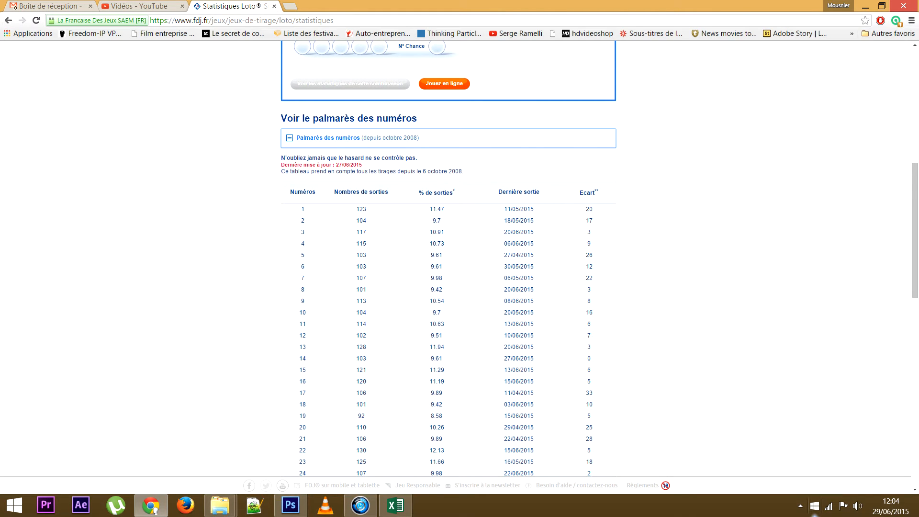
pyautogui.scroll(-10, 459, 259)
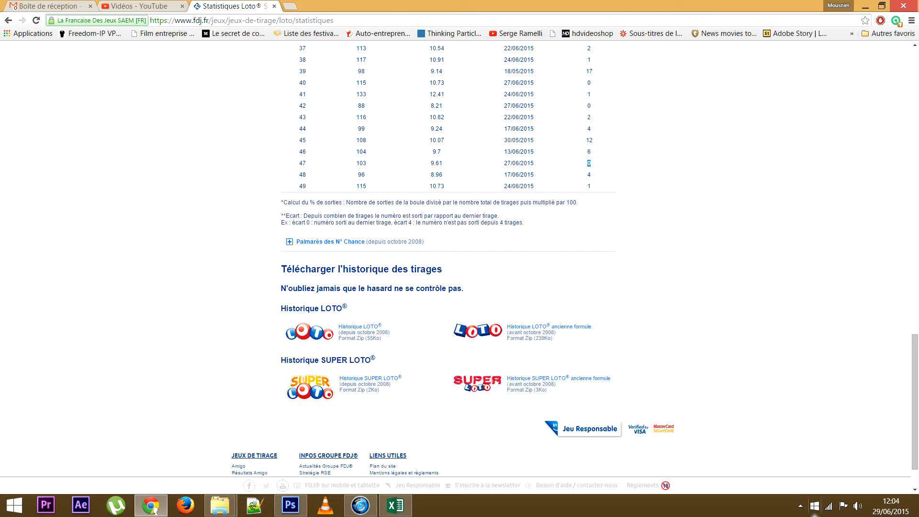
pyautogui.doubleClick(588, 187)
pyautogui.doubleClick(588, 117)
pyautogui.scroll(15, 447, 258)
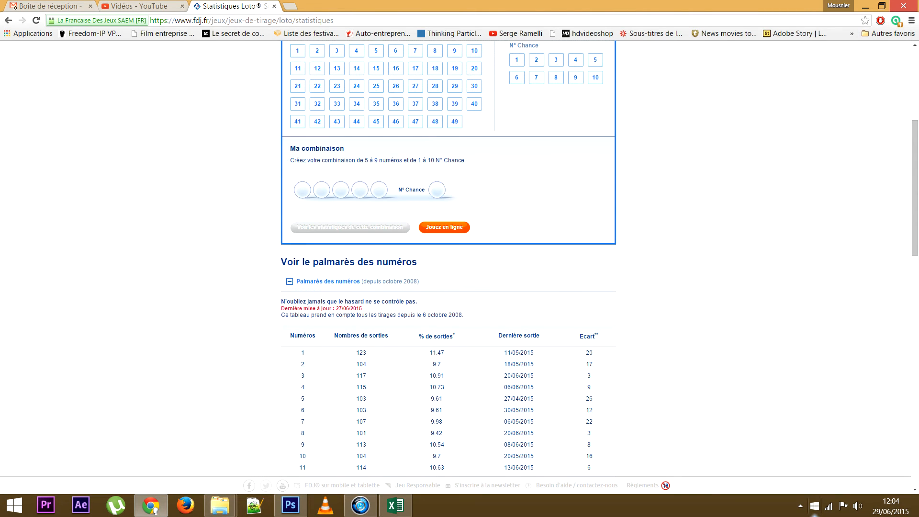
# Switch to the nouveau_loto.xlsx workbook in Excel and add the header "equart" in cell H1 of the statistiques sheet
pyautogui.click(395, 505)
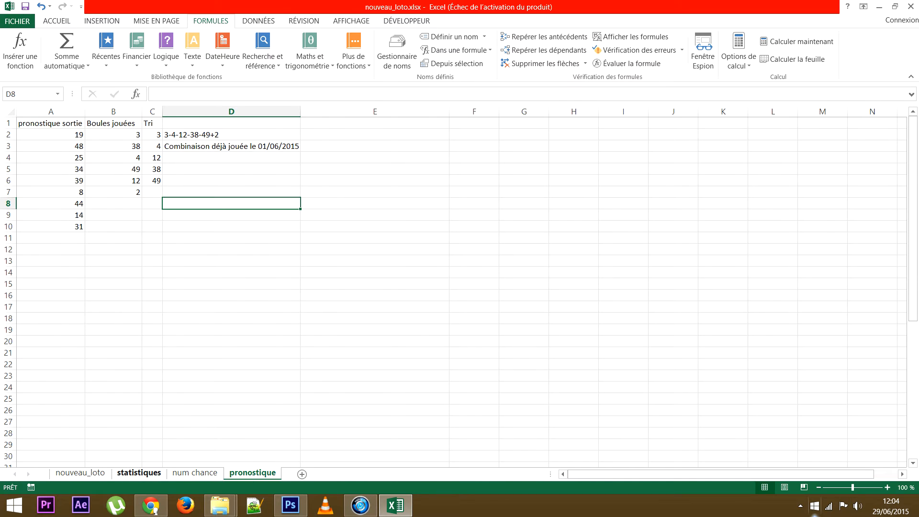
pyautogui.click(139, 473)
pyautogui.click(420, 123)
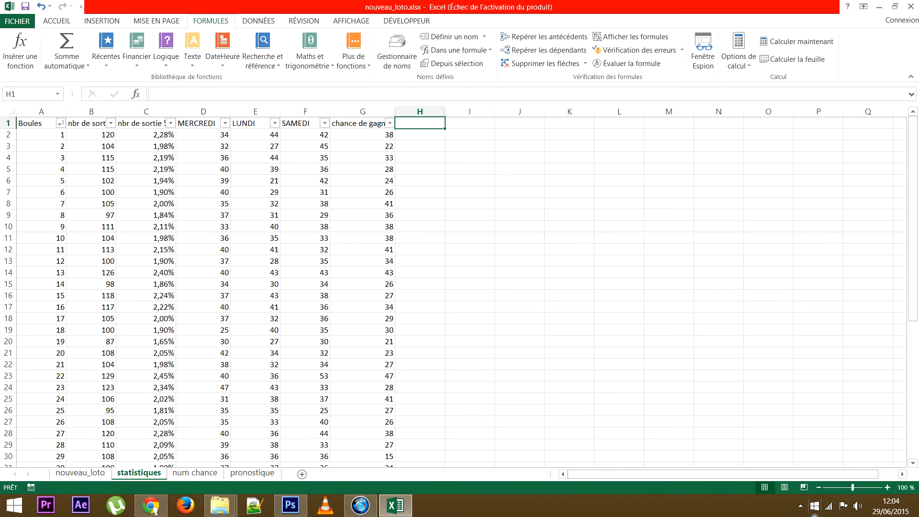
pyautogui.write('e')
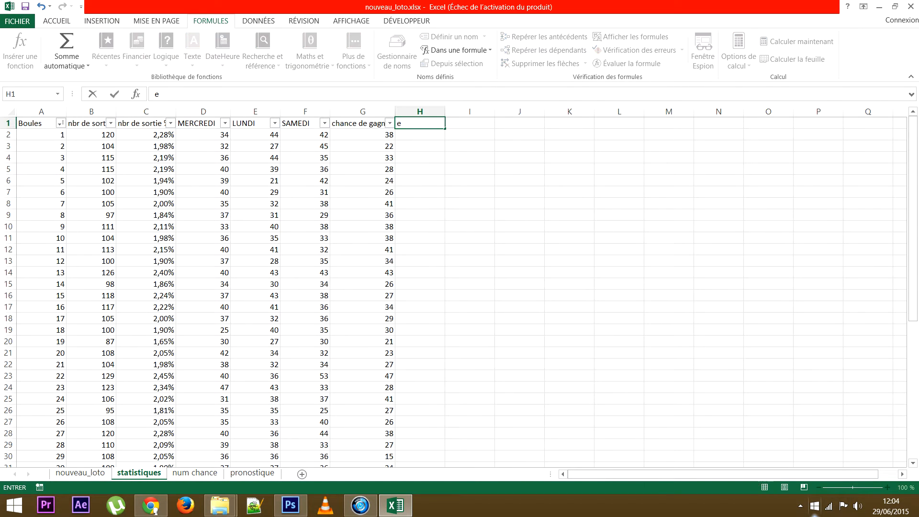
pyautogui.write('quart')
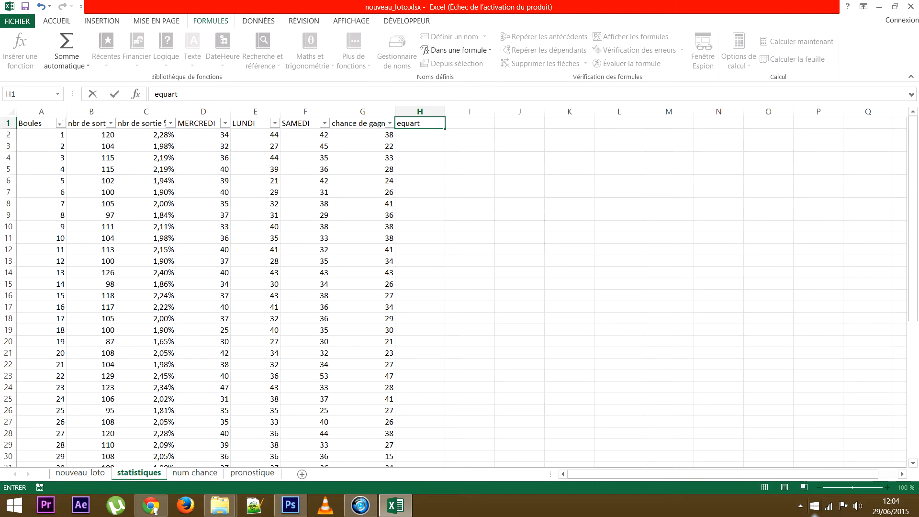
pyautogui.click(519, 192)
pyautogui.click(420, 112)
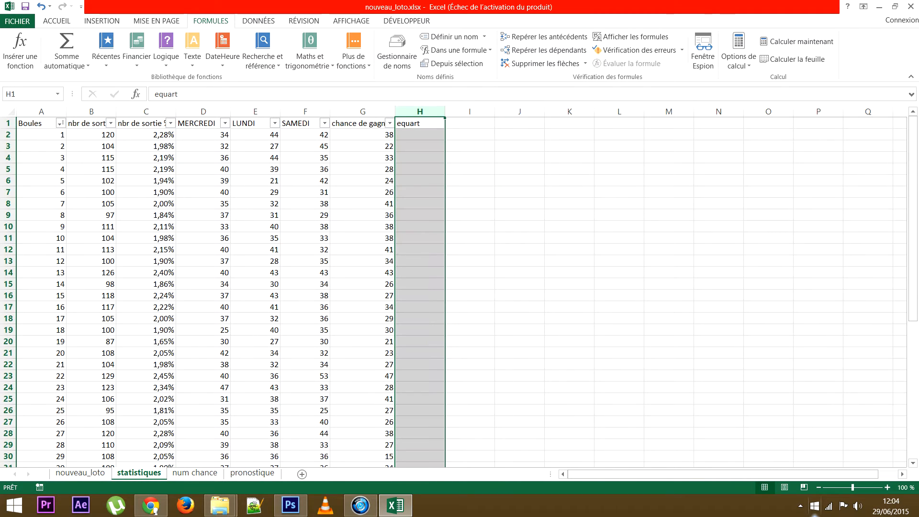
pyautogui.click(419, 134)
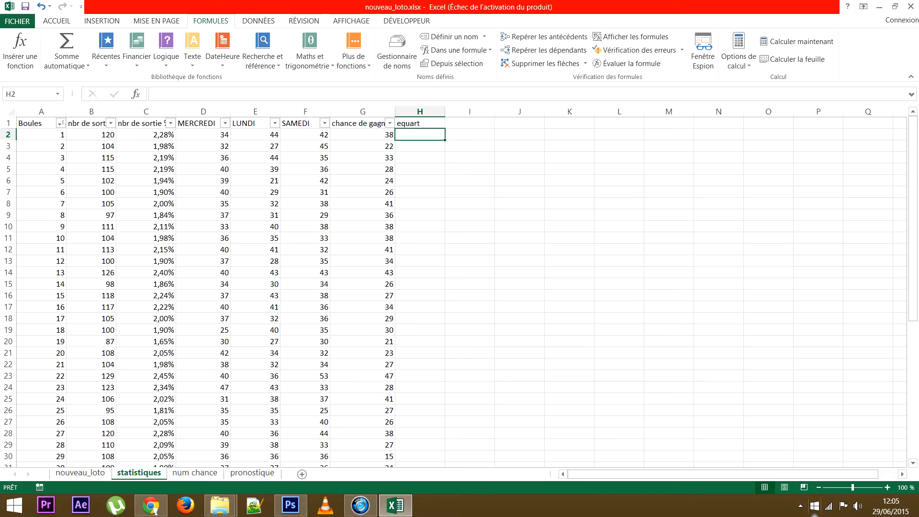
# Review the draw columns on the nouveau_loto sheet and enter the header "boule 1" in cell AA1
pyautogui.click(80, 473)
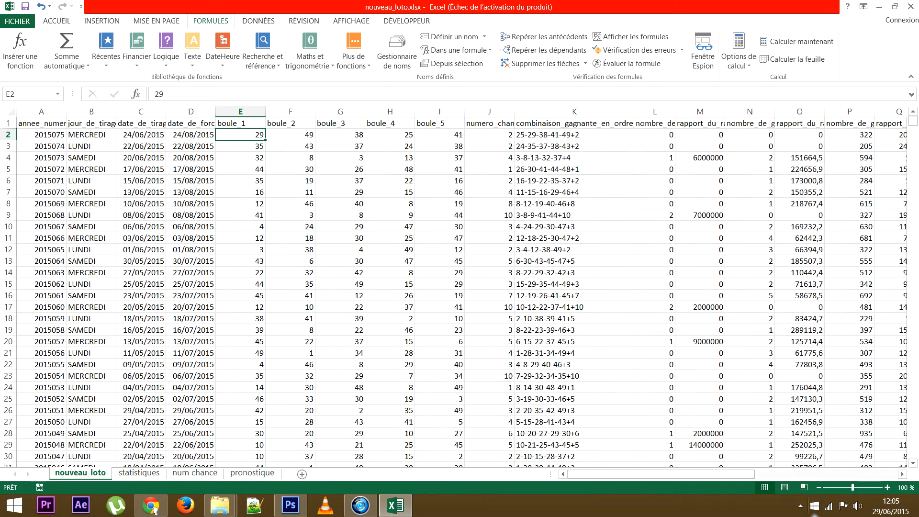
pyautogui.moveTo(638, 474)
pyautogui.mouseDown()
pyautogui.moveTo(780, 474)
pyautogui.moveTo(637, 474)
pyautogui.mouseUp()
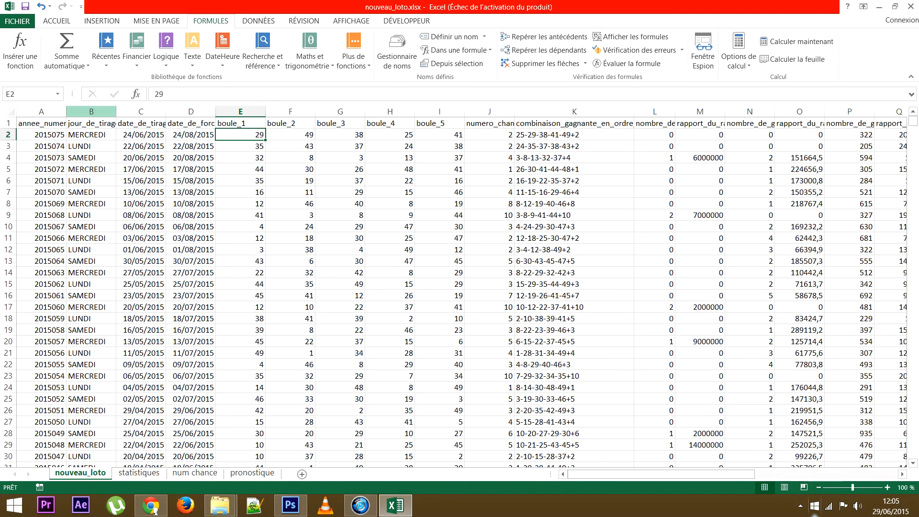
pyautogui.moveTo(42, 135); pyautogui.dragTo(190, 135)
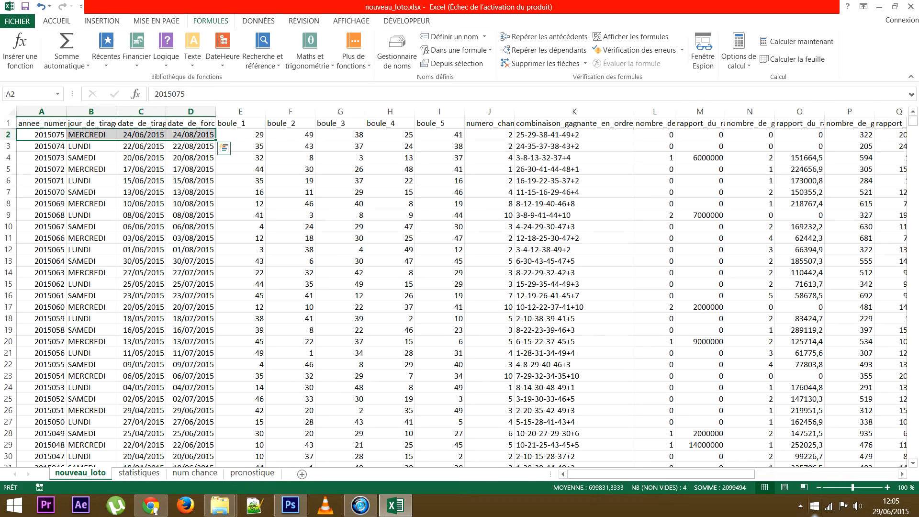
pyautogui.click(91, 135)
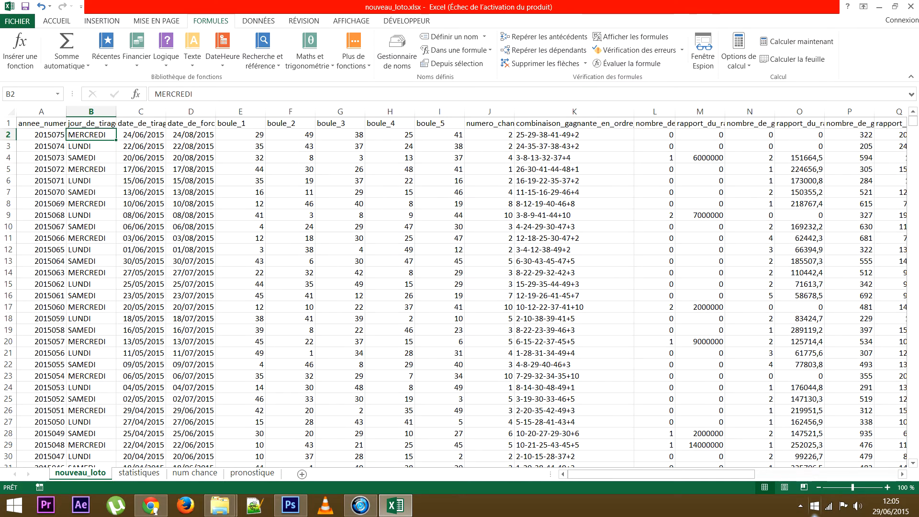
pyautogui.moveTo(660, 473); pyautogui.dragTo(804, 474)
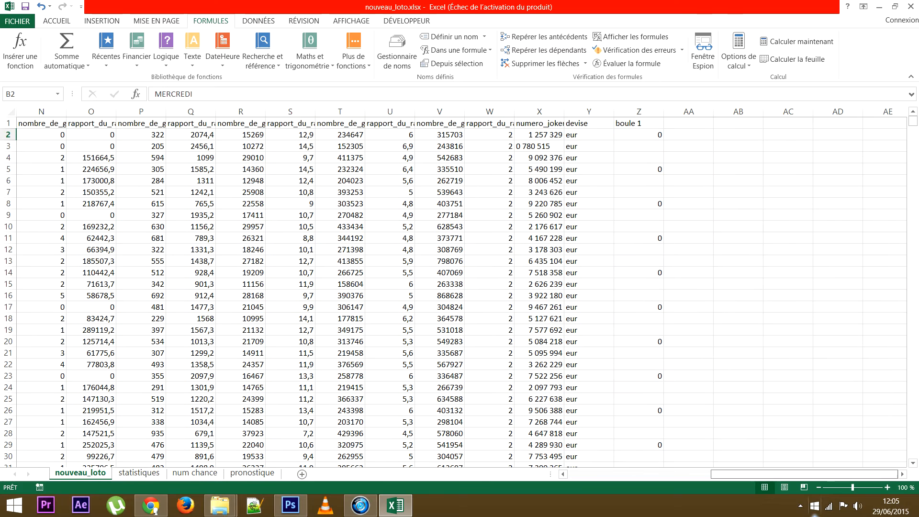
pyautogui.click(689, 123)
pyautogui.write('boule 1')
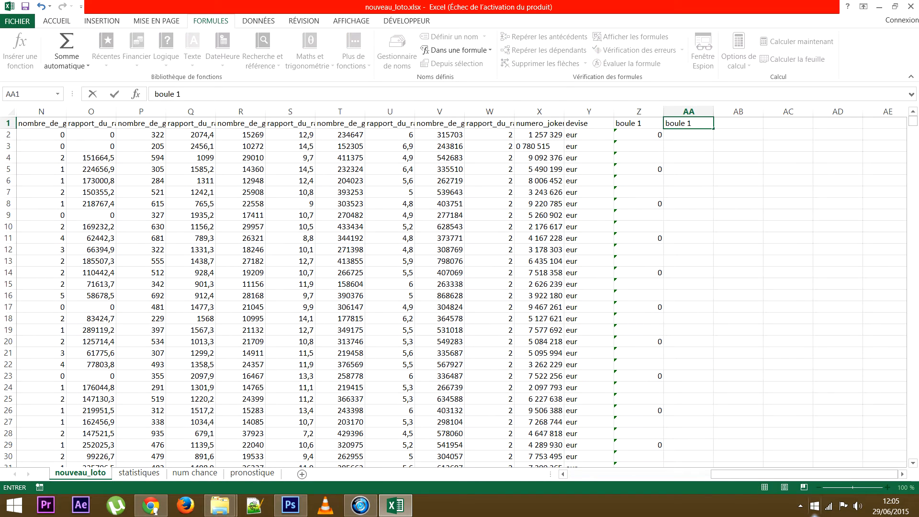
pyautogui.press('Return')
# Locate ball 1 in the boule_2 column and enter its row number, 21, in cell AA21
pyautogui.moveTo(804, 474); pyautogui.dragTo(761, 473)
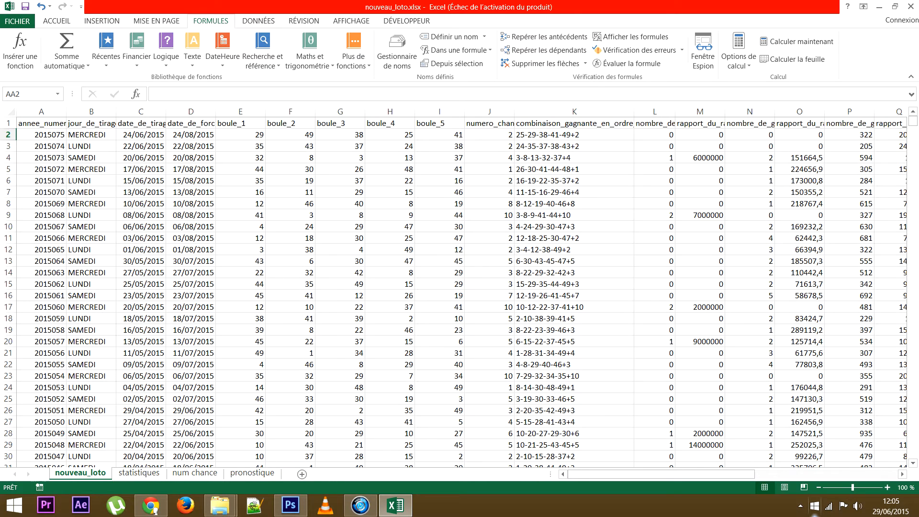
pyautogui.click(290, 364)
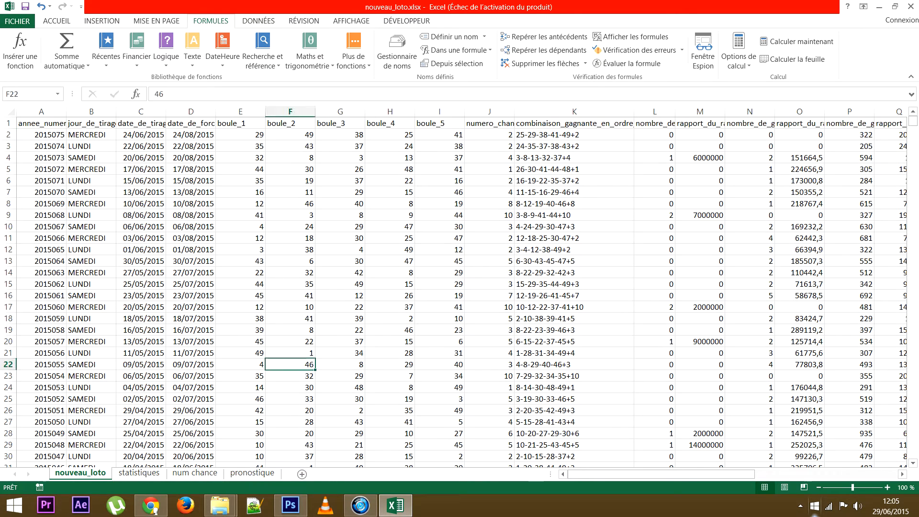
pyautogui.click(290, 353)
pyautogui.moveTo(660, 474); pyautogui.dragTo(807, 473)
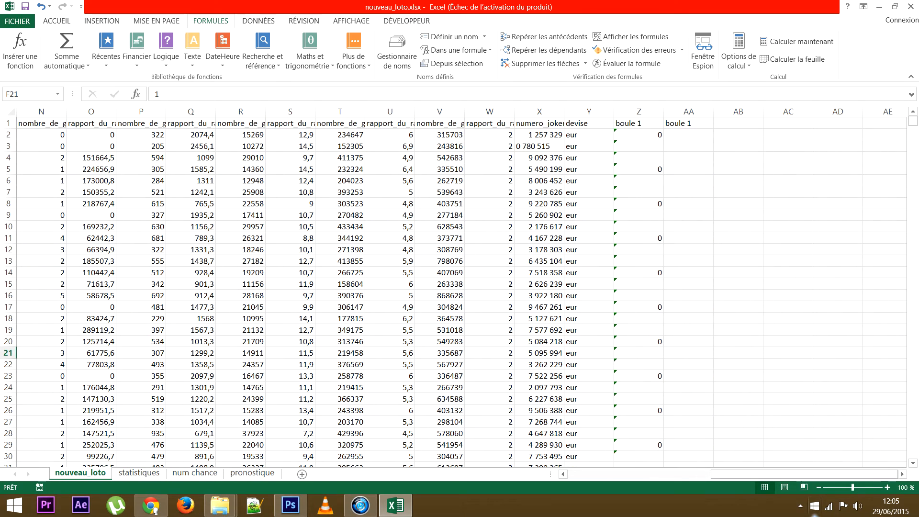
pyautogui.click(688, 354)
pyautogui.write('21')
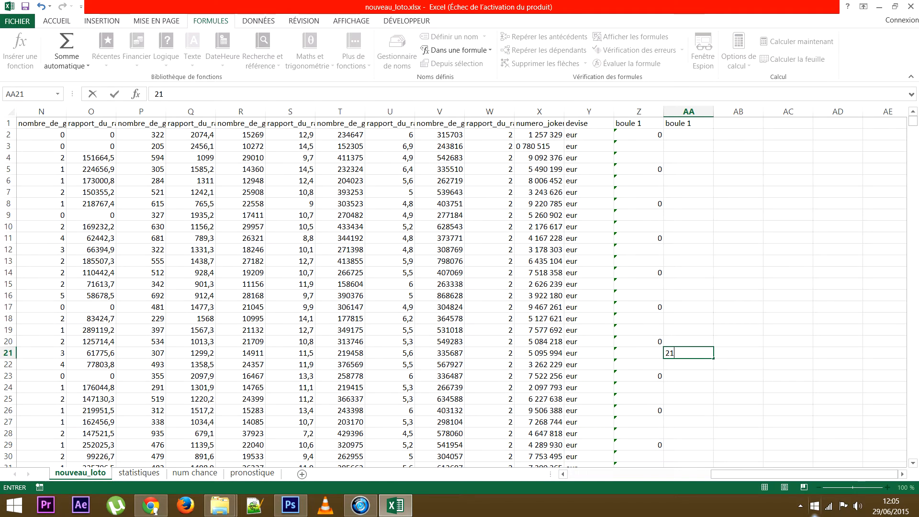
pyautogui.press('Left')
pyautogui.press('Right')
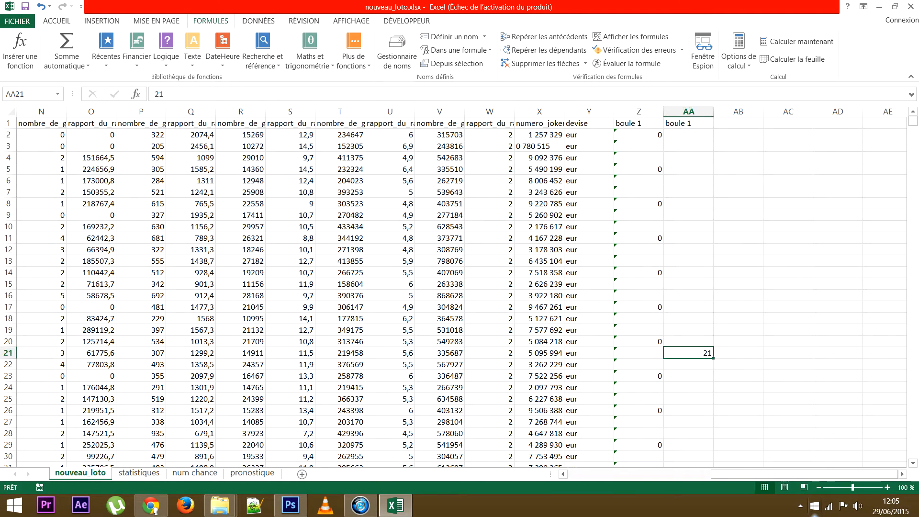
# Check the first draw row of the boule_2 column and enter its row number, 2, in cell AA2
pyautogui.moveTo(746, 474); pyautogui.dragTo(603, 473)
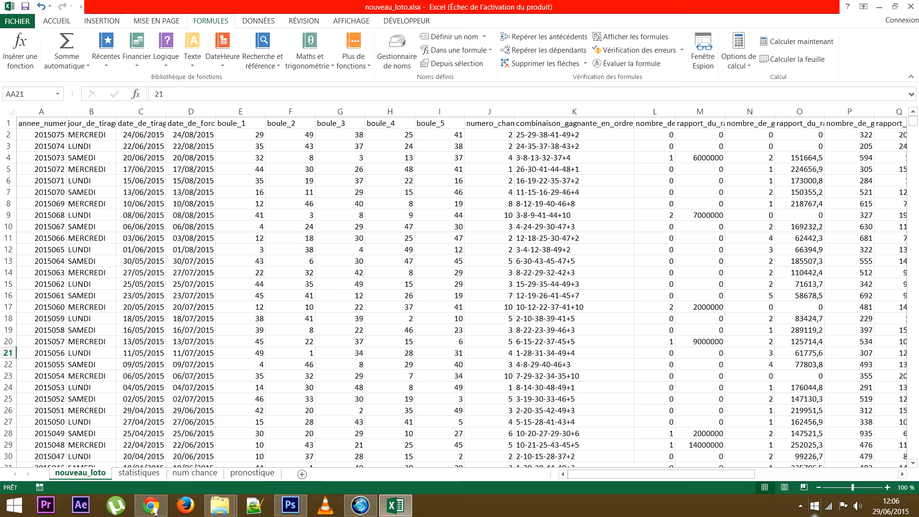
pyautogui.click(290, 353)
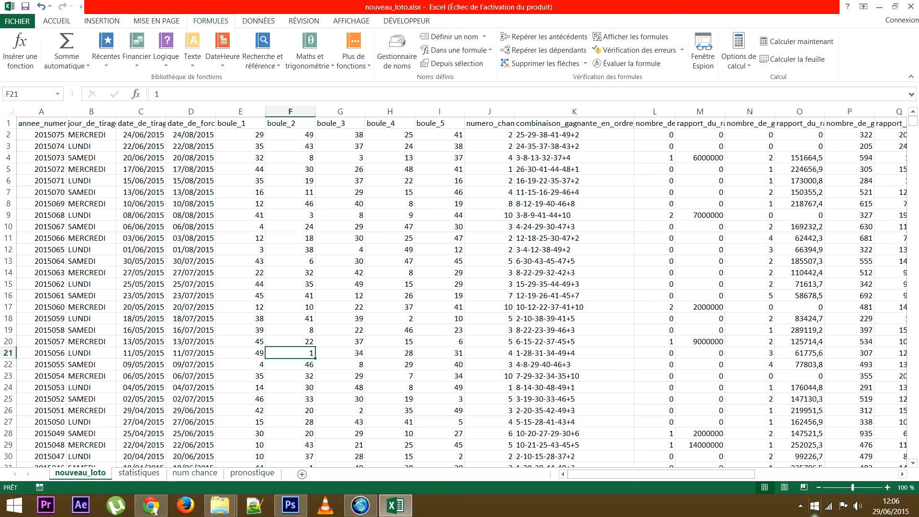
pyautogui.click(290, 135)
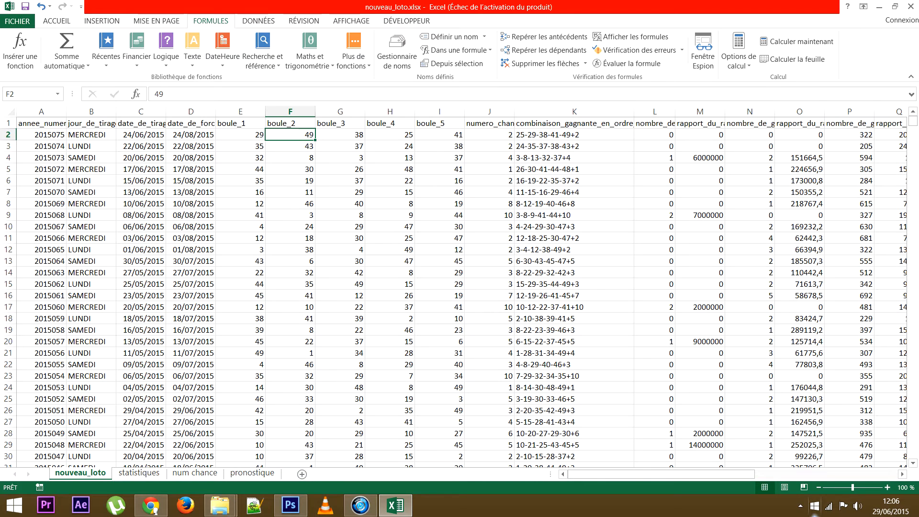
pyautogui.moveTo(614, 473); pyautogui.dragTo(757, 474)
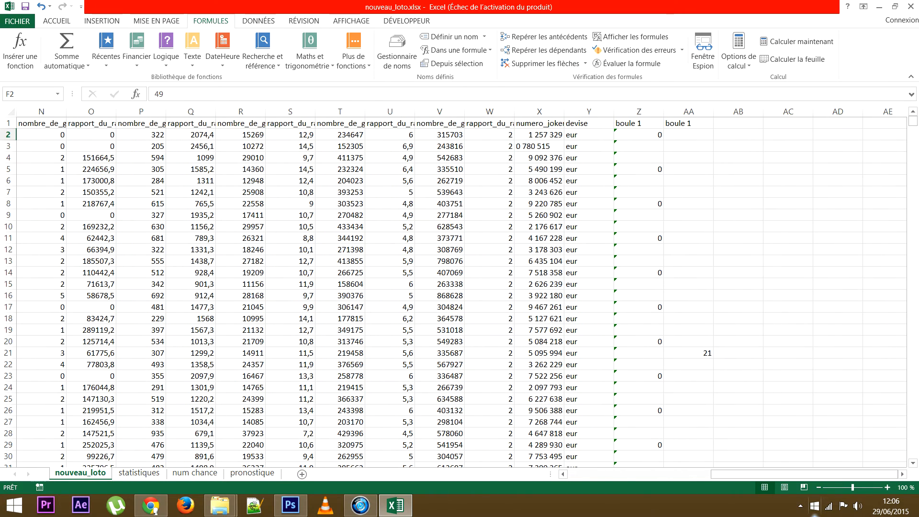
pyautogui.click(688, 134)
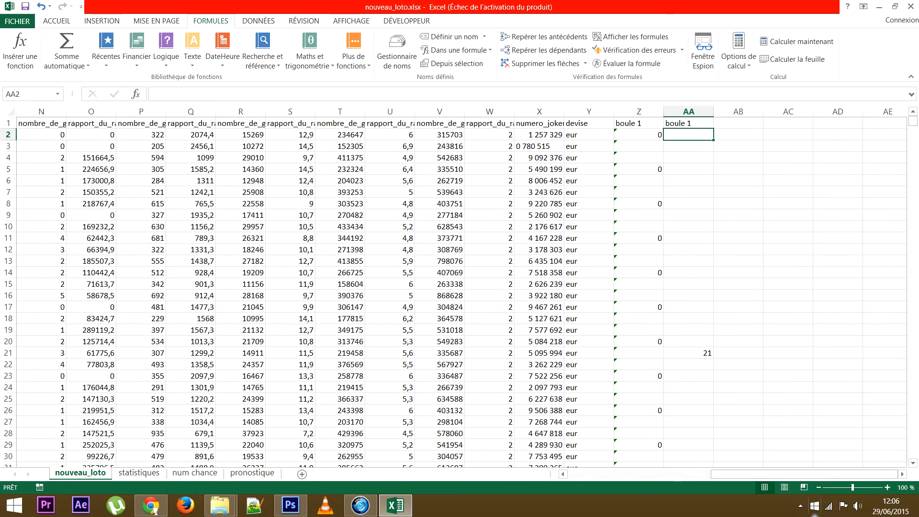
pyautogui.write('2')
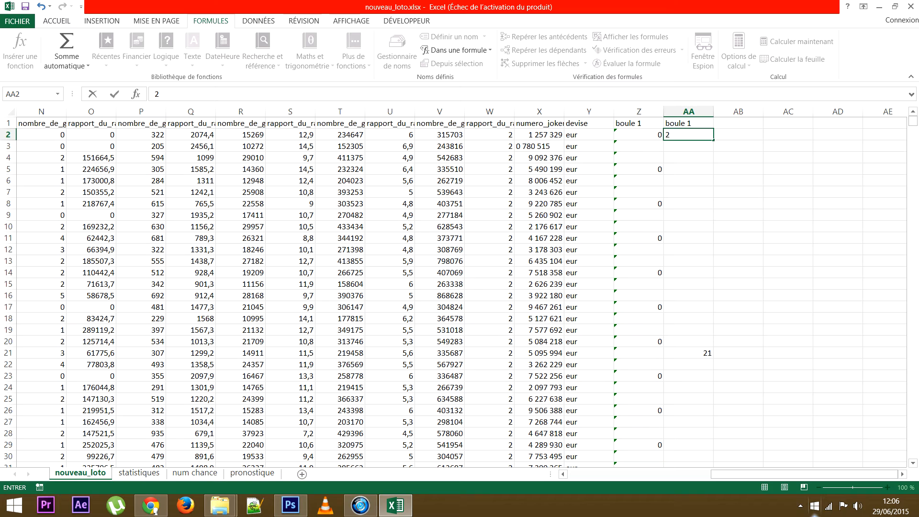
pyautogui.click(688, 192)
pyautogui.click(688, 135)
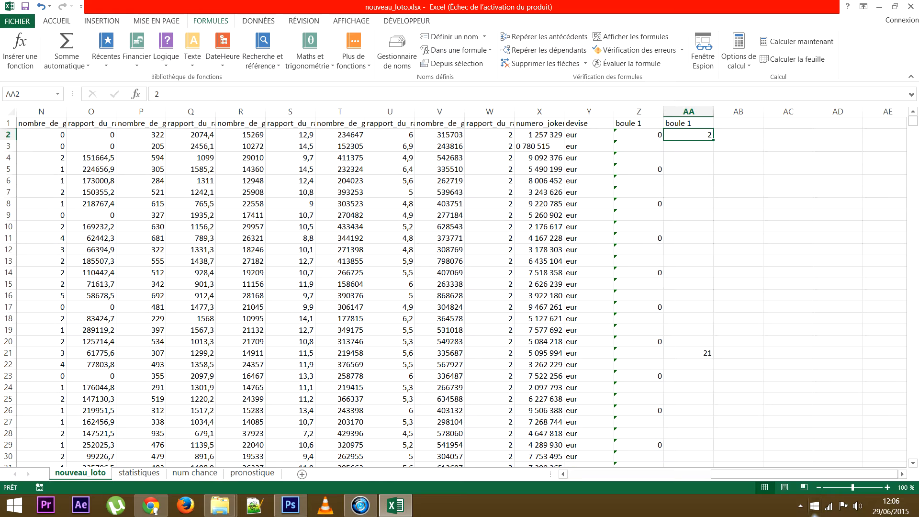
# Clear the contents of cells AA1 to AA21 on the nouveau_loto sheet
pyautogui.moveTo(688, 123); pyautogui.dragTo(688, 352)
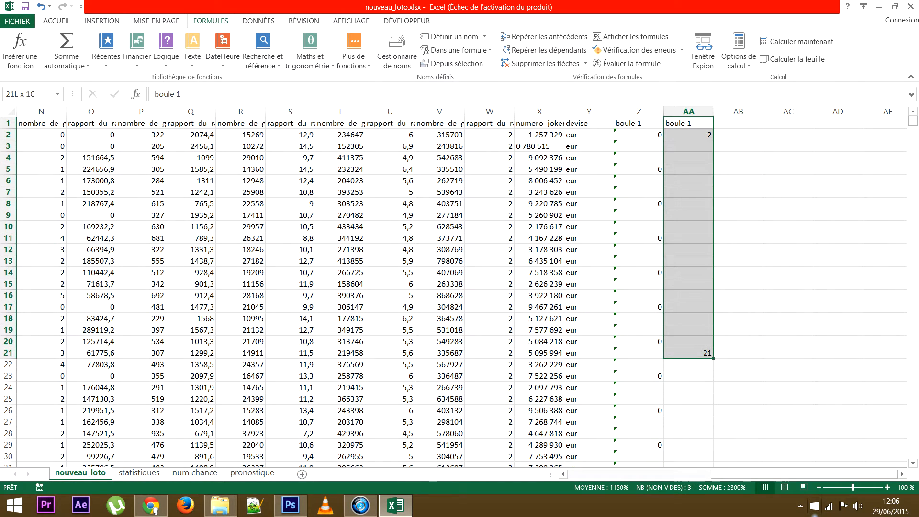
pyautogui.press('Delete')
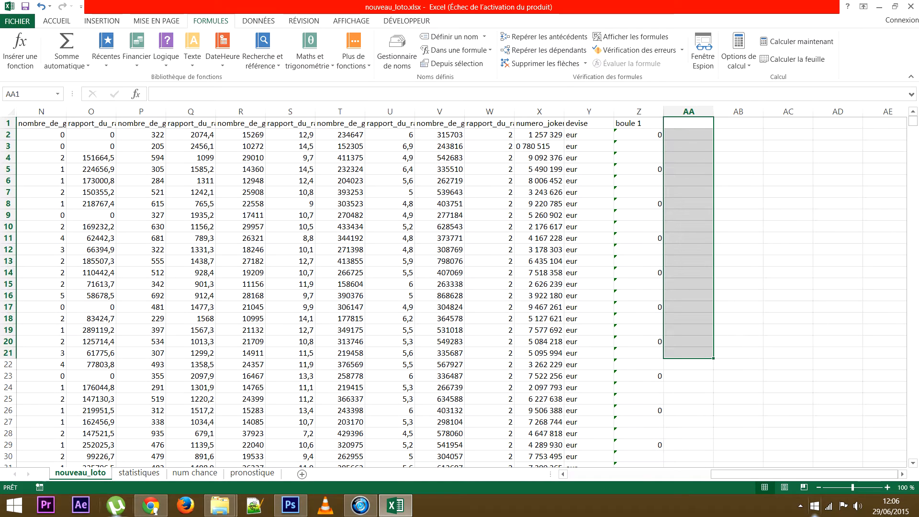
pyautogui.click(787, 169)
# Start an SI formula in H2 of the statistiques sheet, testing columns E:I (boule_1 to boule_5) of the nouveau_loto sheet
pyautogui.click(139, 472)
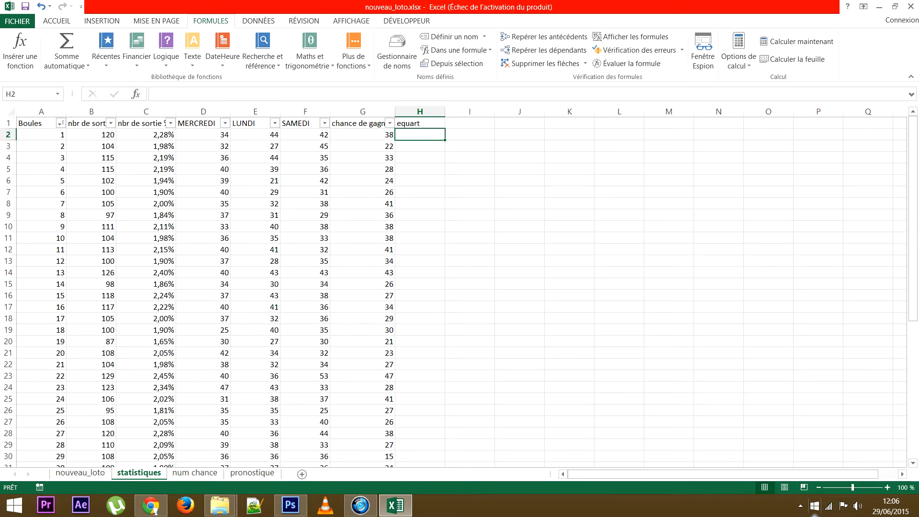
pyautogui.write('=si')
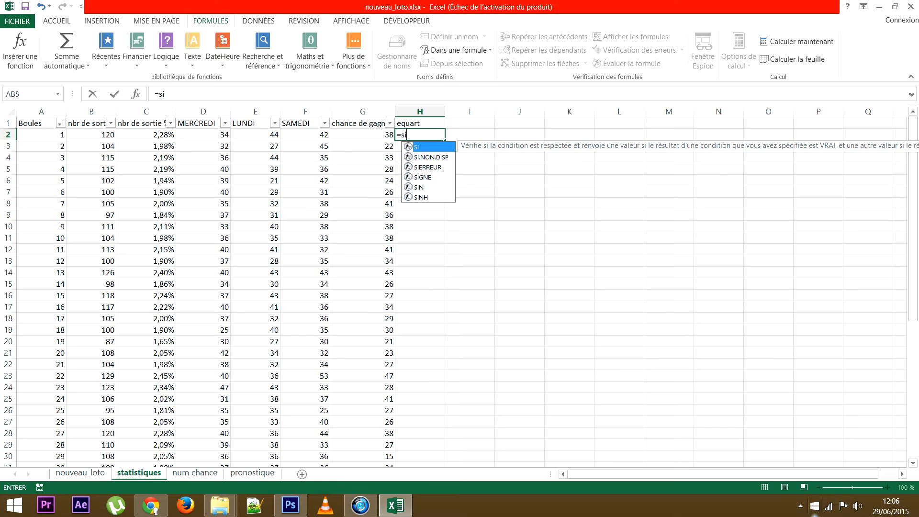
pyautogui.write('(')
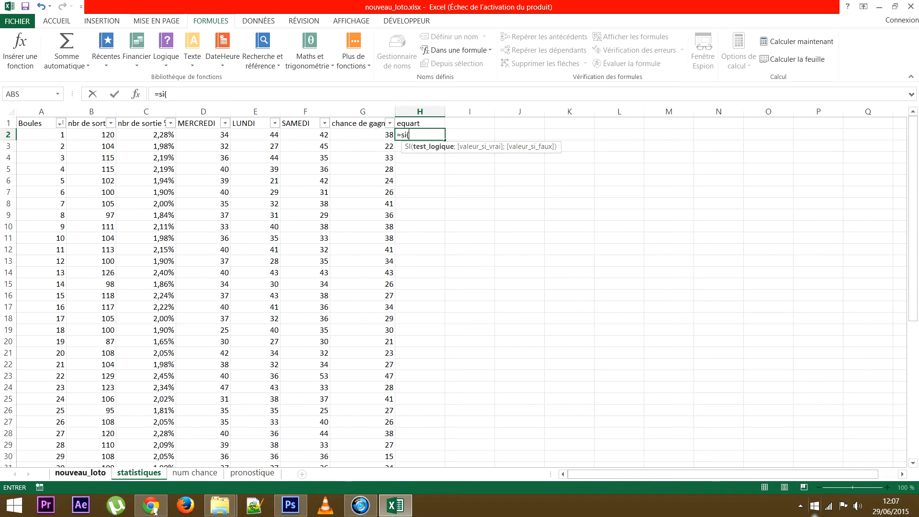
pyautogui.click(80, 472)
pyautogui.moveTo(803, 474); pyautogui.dragTo(661, 474)
pyautogui.moveTo(240, 111); pyautogui.dragTo(443, 111)
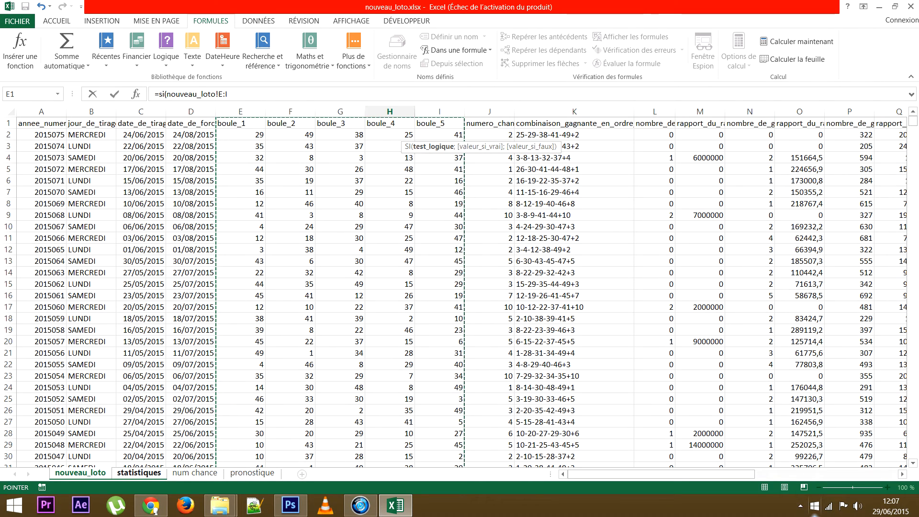
# Complete the SI test by comparing the range with ball cell A2, without the statistiques sheet prefix: nouveau_loto!E:I=A2
pyautogui.click(229, 94)
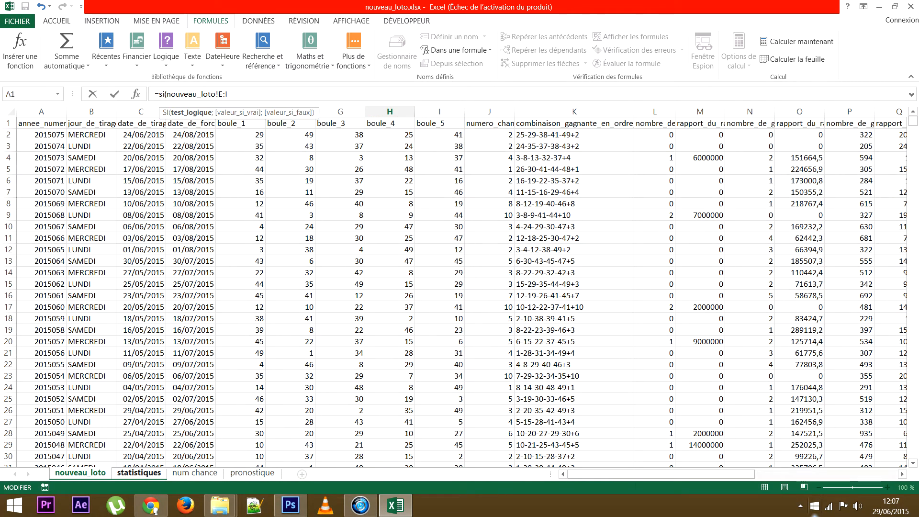
pyautogui.write('=')
pyautogui.hotkey('ctrl', 'pagedown')
pyautogui.click(41, 135)
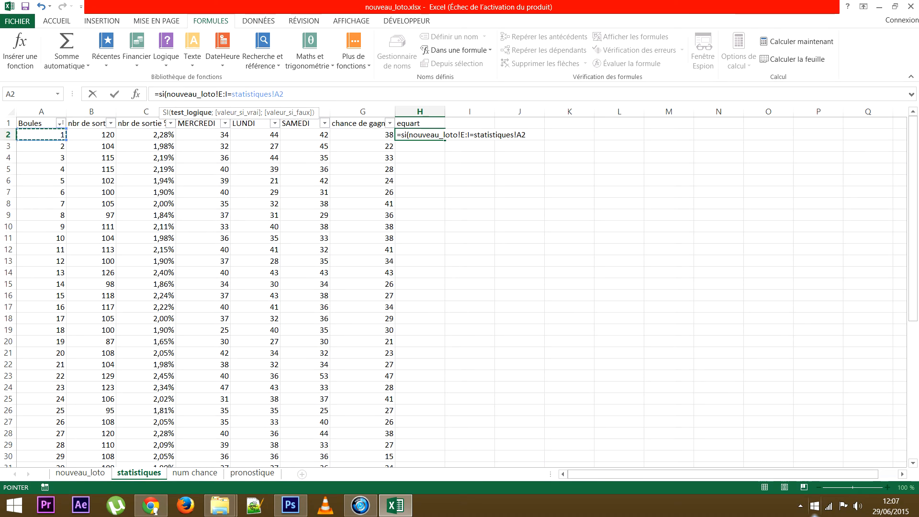
pyautogui.moveTo(232, 94); pyautogui.dragTo(274, 94)
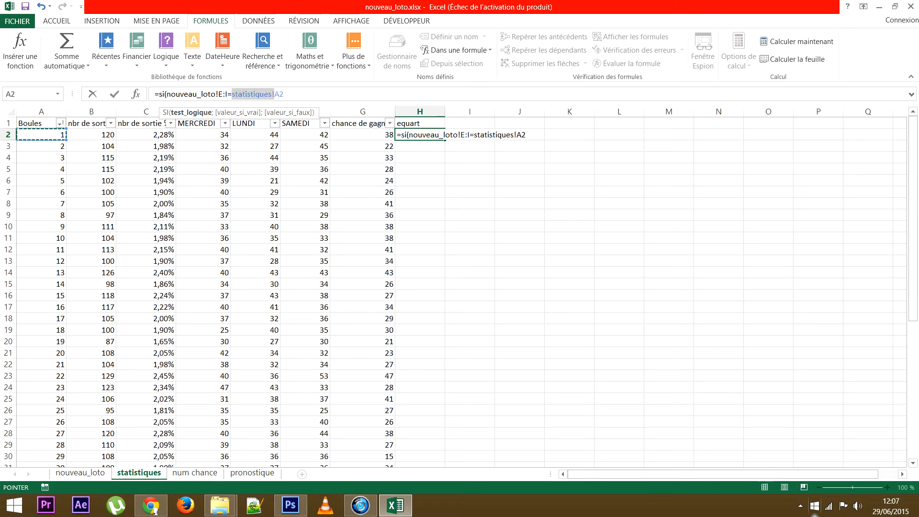
pyautogui.press('BackSpace')
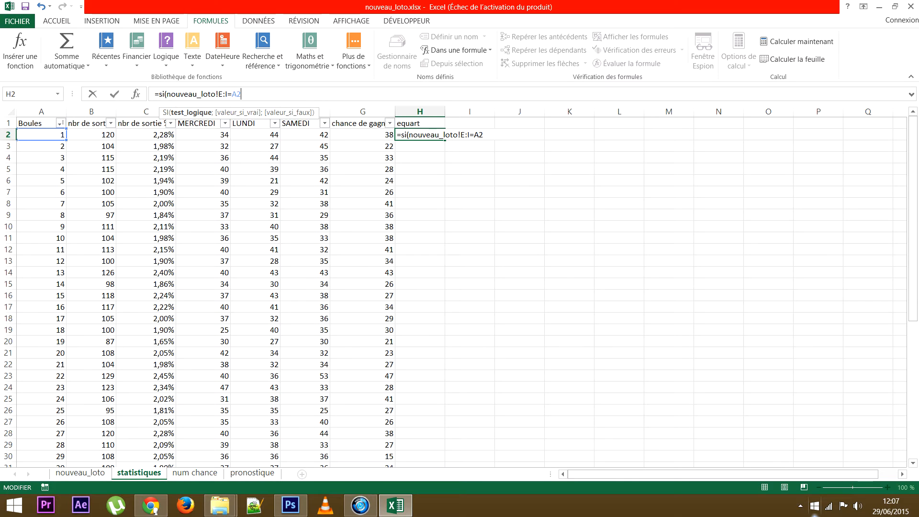
# Add ligne(nouveau_loto!E:I) as the value-if-true argument of the SI formula
pyautogui.write(';')
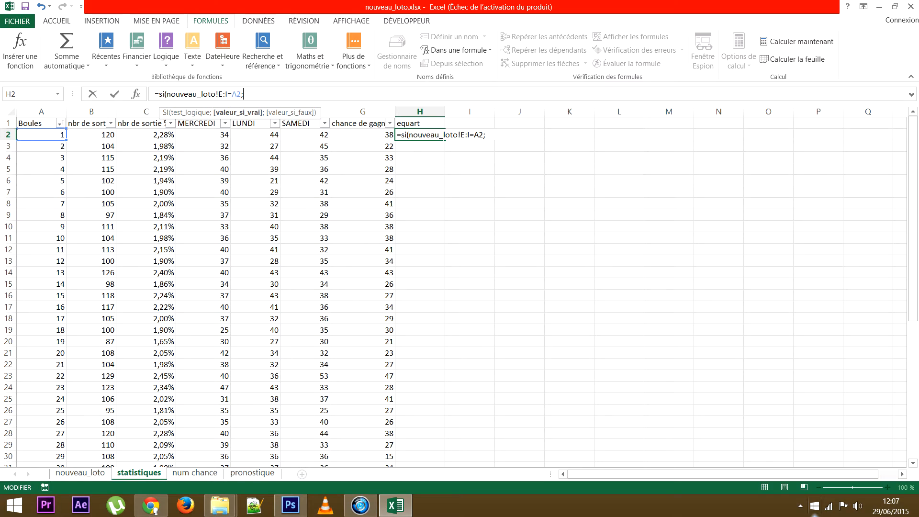
pyautogui.write('lig')
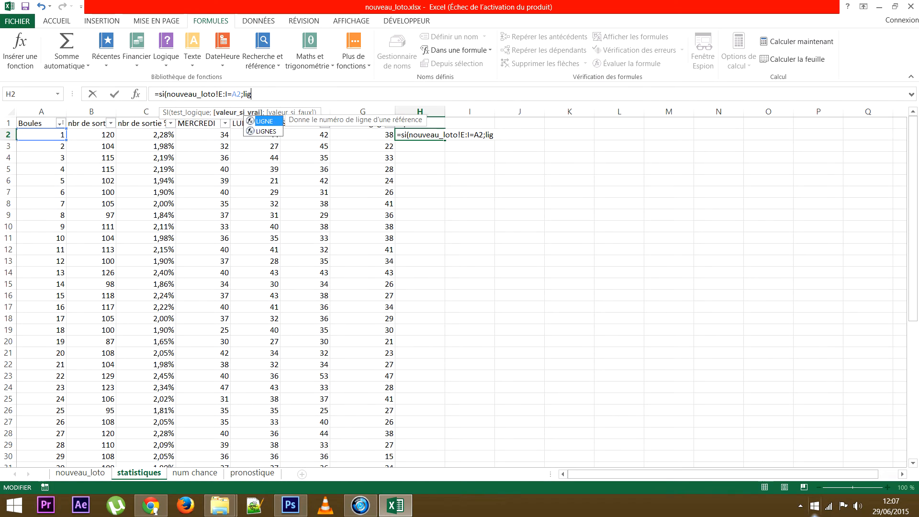
pyautogui.write('ne(')
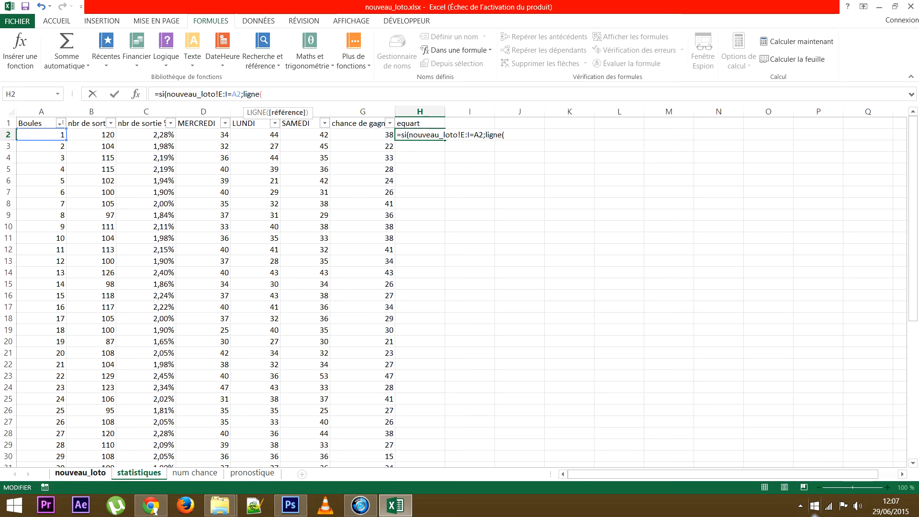
pyautogui.click(80, 472)
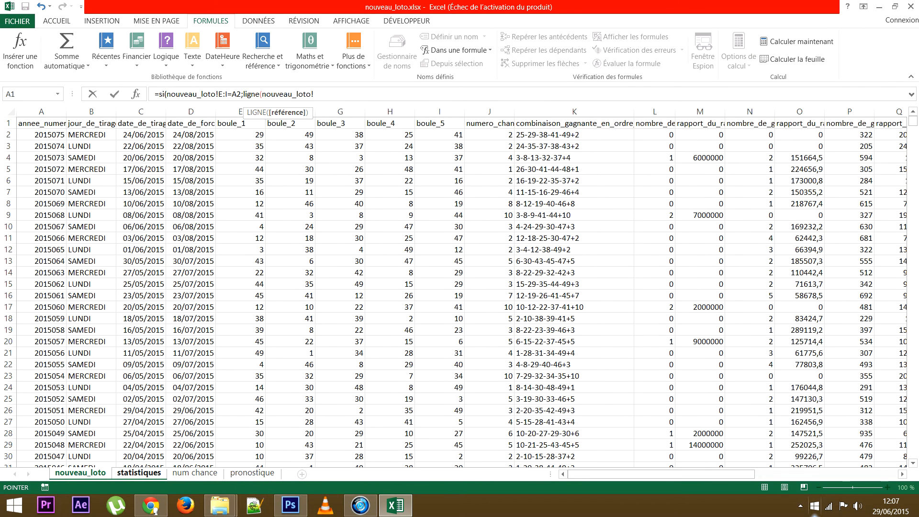
pyautogui.moveTo(240, 112); pyautogui.dragTo(442, 112)
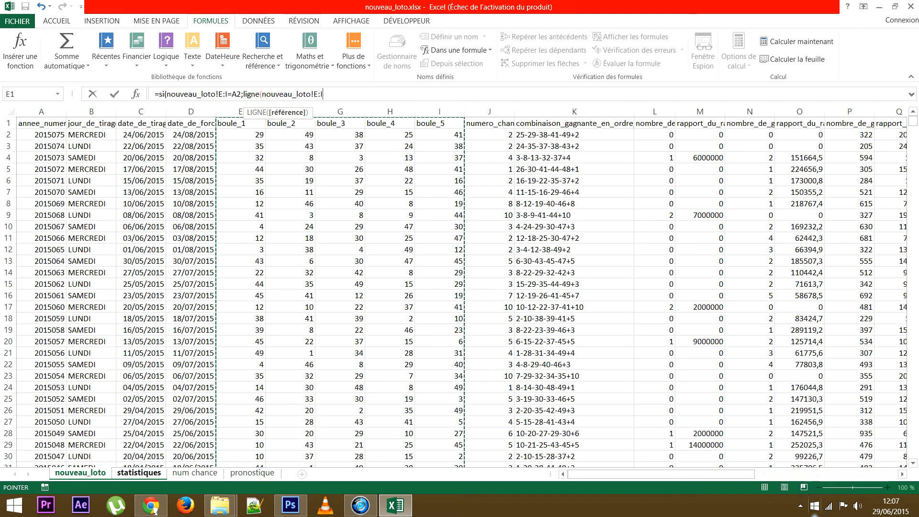
pyautogui.write(')')
pyautogui.press('BackSpace')
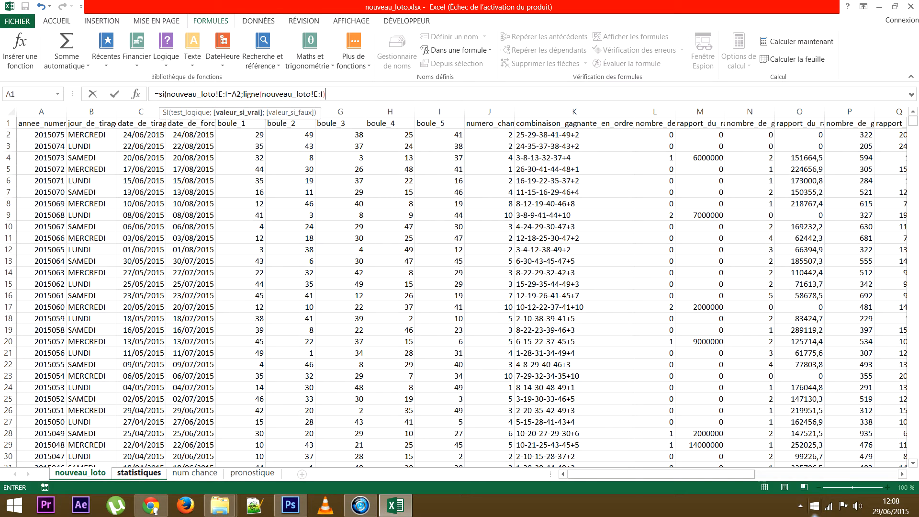
pyautogui.write(')')
# Wrap the SI expression in a MIN function and add a closing parenthesis at the formula's end
pyautogui.click(159, 95)
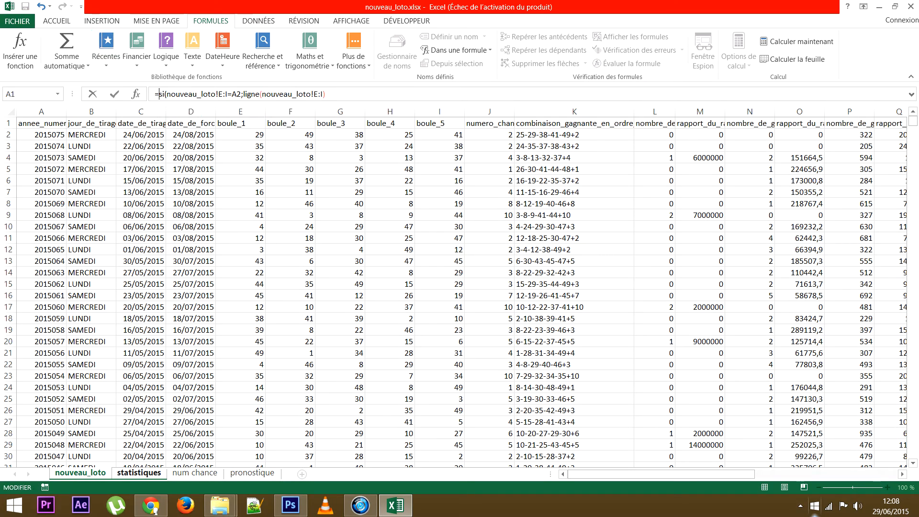
pyautogui.write('min(')
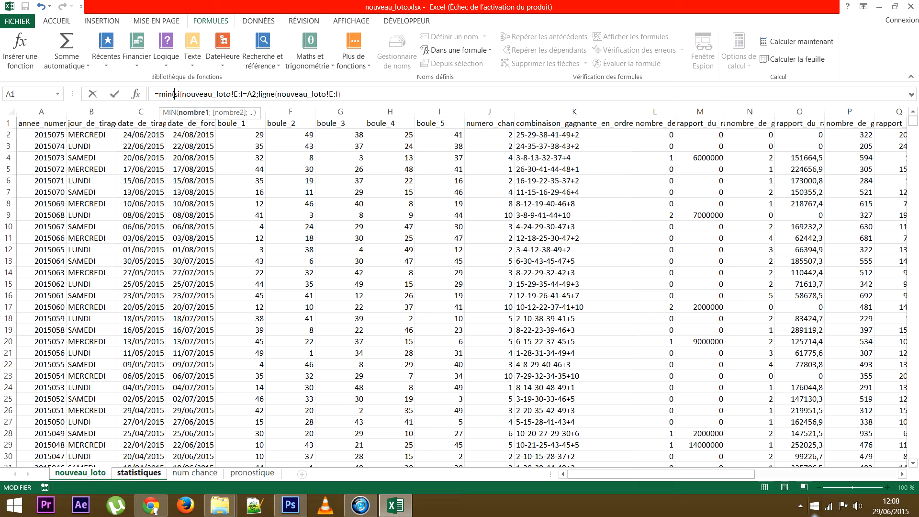
pyautogui.press('End')
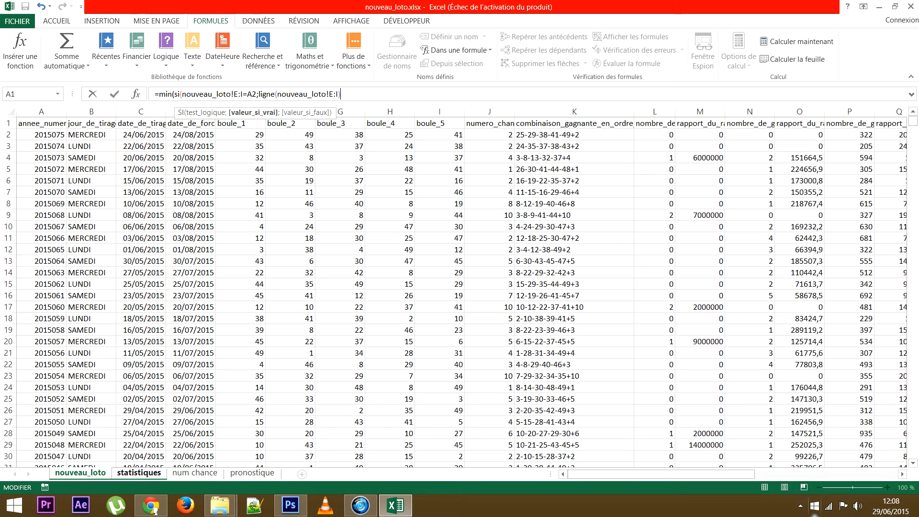
pyautogui.write(')')
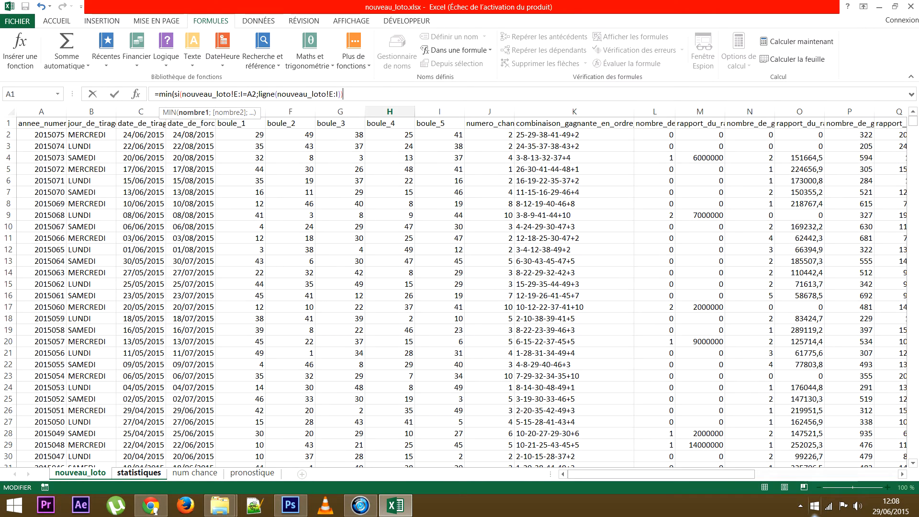
# Append -2 to the formula and enter it in H2 as an array formula, accepting the proposed correction
pyautogui.write('-2')
pyautogui.press('Return')
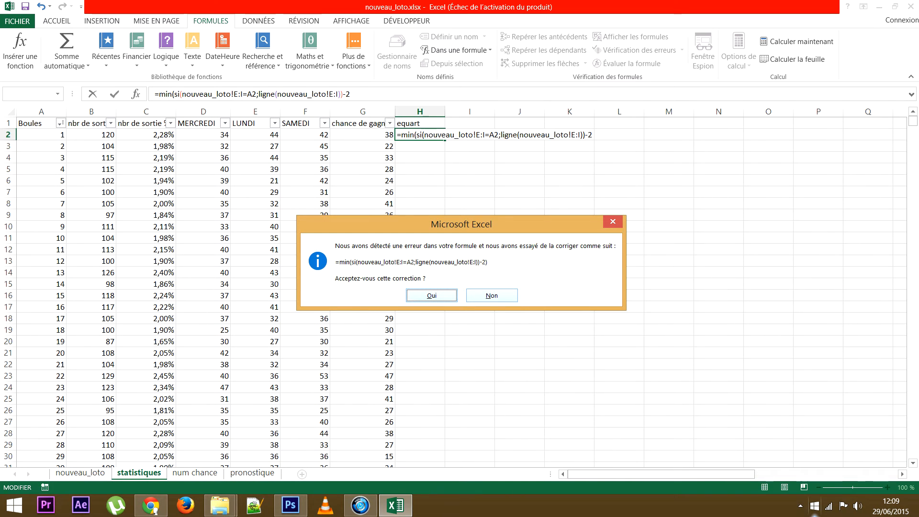
pyautogui.press('Return')
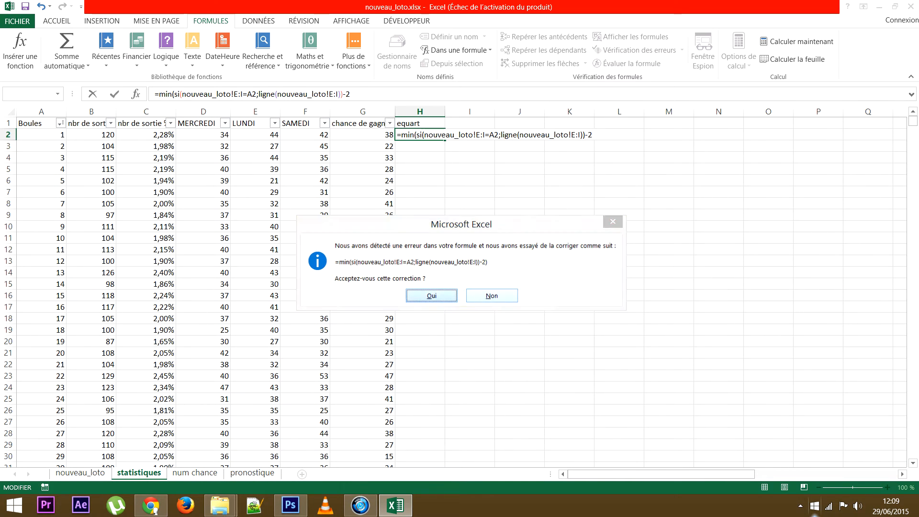
pyautogui.hotkey('ctrl', 'shift', 'Return')
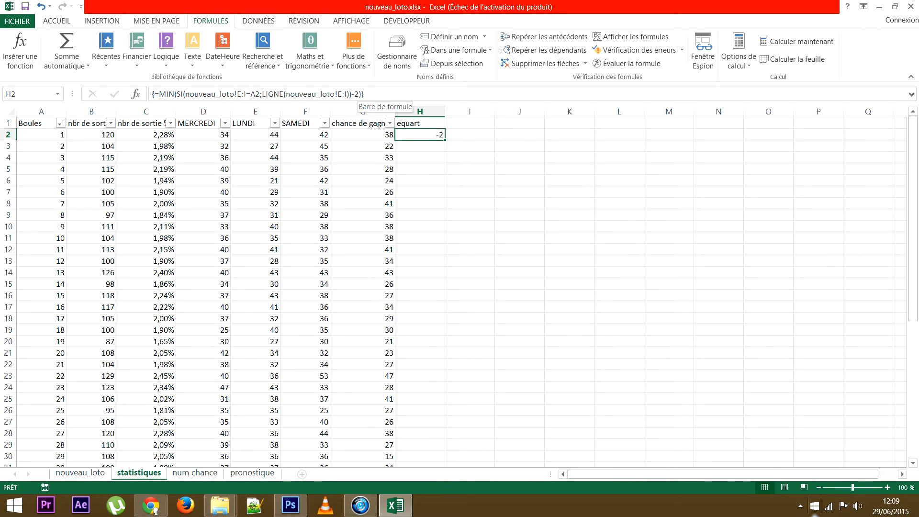
# Move the last closing parenthesis before -2 and re-enter H2 as the array formula =MIN(SI(nouveau_loto!E:I=A2;LIGNE(nouveau_loto!E:I)))-2
pyautogui.click(362, 94)
pyautogui.press('BackSpace')
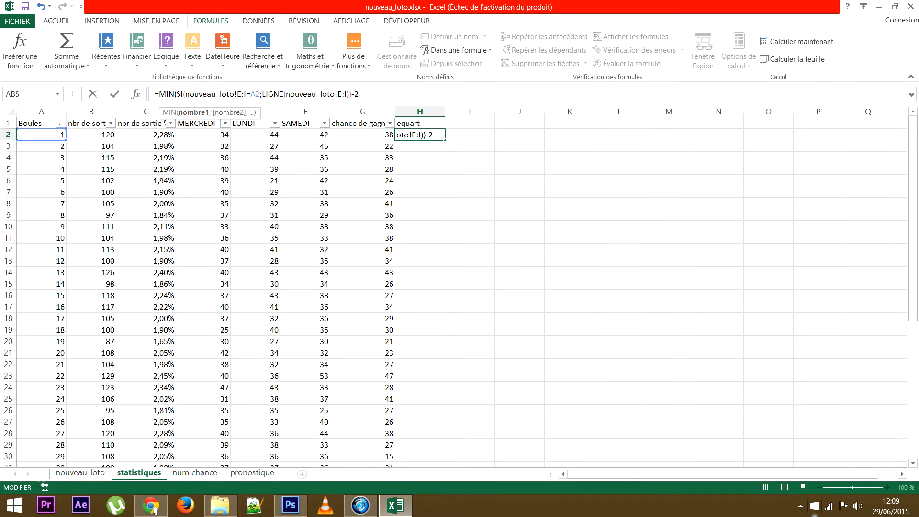
pyautogui.click(177, 94)
pyautogui.write(')')
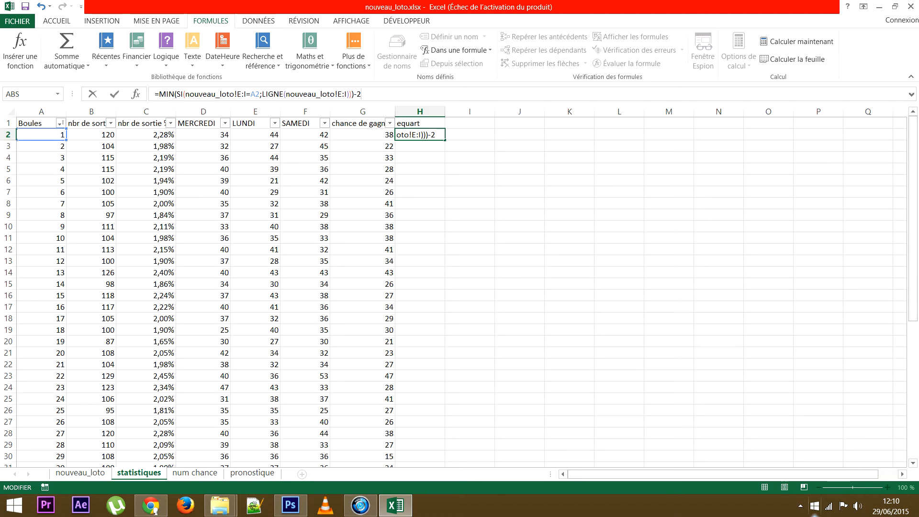
pyautogui.hotkey('ctrl', 'shift', 'Return')
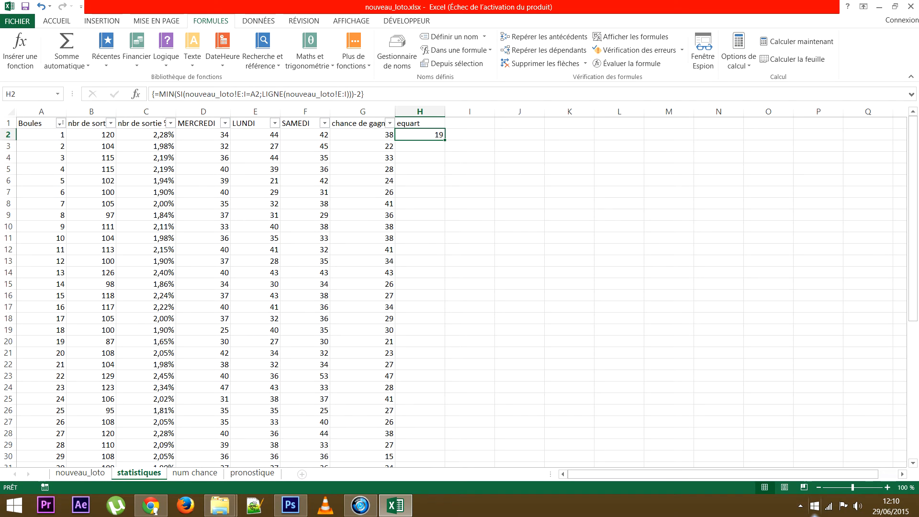
# Fill the array formula from H2 down to H50 in the equart column for all 49 balls
pyautogui.moveTo(445, 139)
pyautogui.mouseDown()
pyautogui.moveTo(431, 241)
pyautogui.moveTo(430, 469)
pyautogui.moveTo(431, 449)
pyautogui.mouseUp()
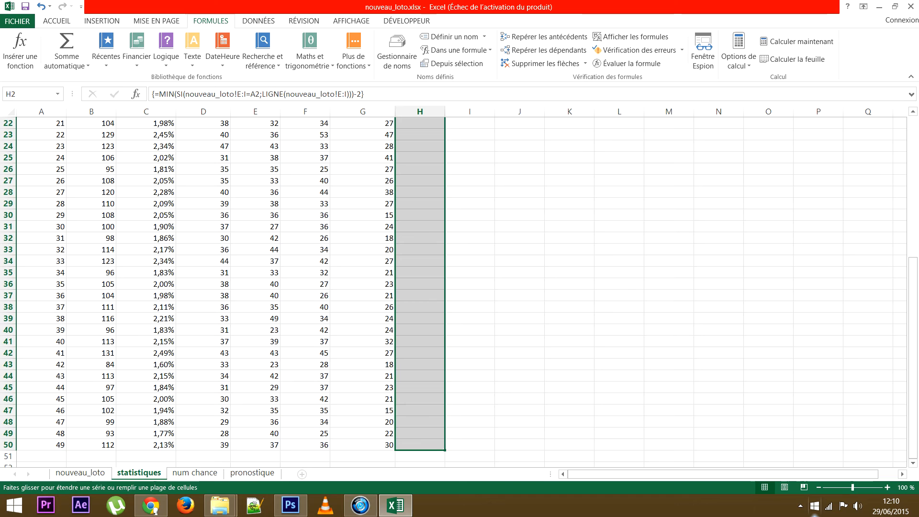
pyautogui.scroll(7, 444, 292)
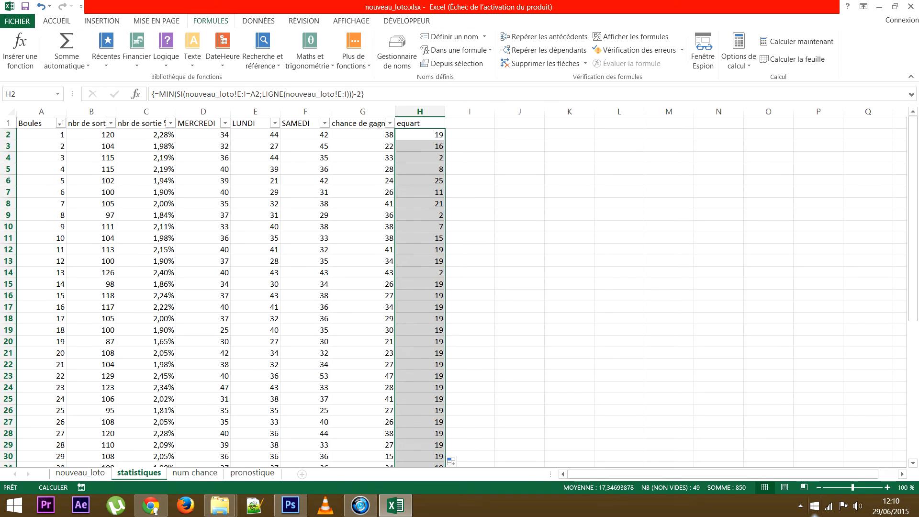
pyautogui.click(470, 261)
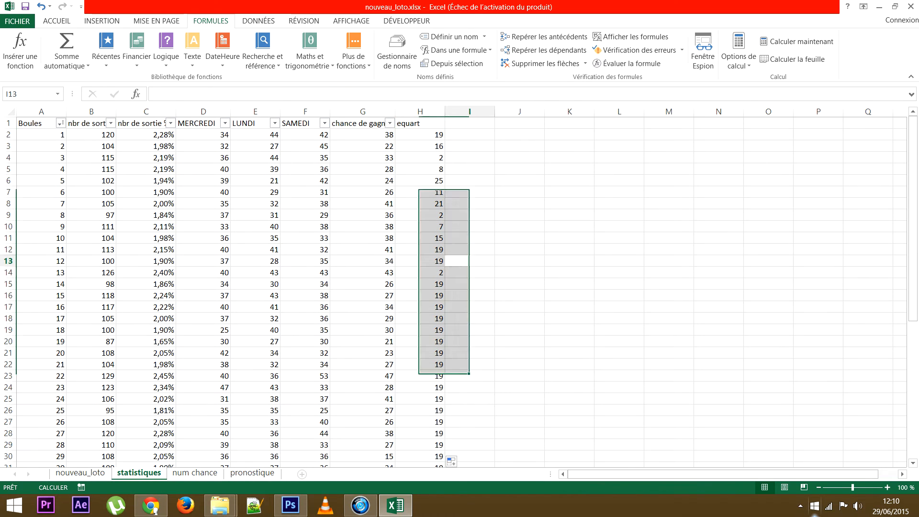
# Examine the equart values down to row 50 and the copied formulas in cells H38 and H15
pyautogui.scroll(-5, 459, 292)
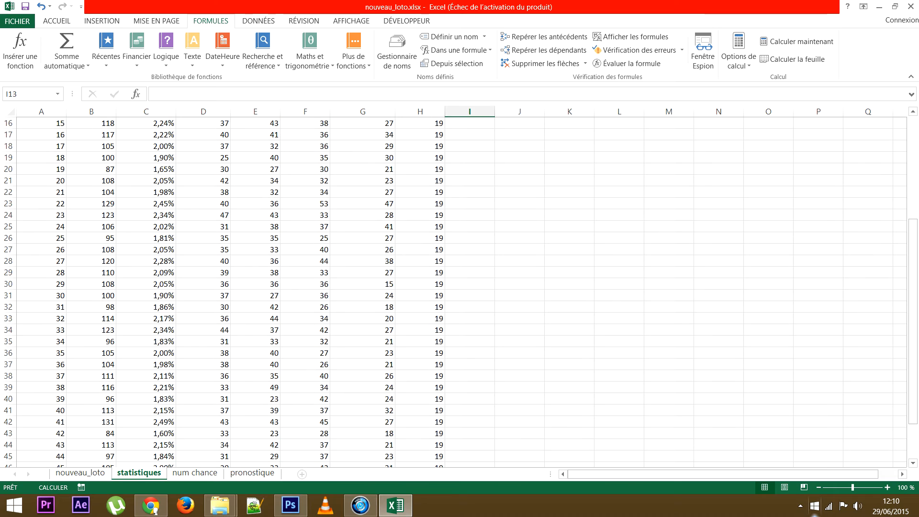
pyautogui.scroll(-5, 459, 292)
pyautogui.scroll(10, 459, 292)
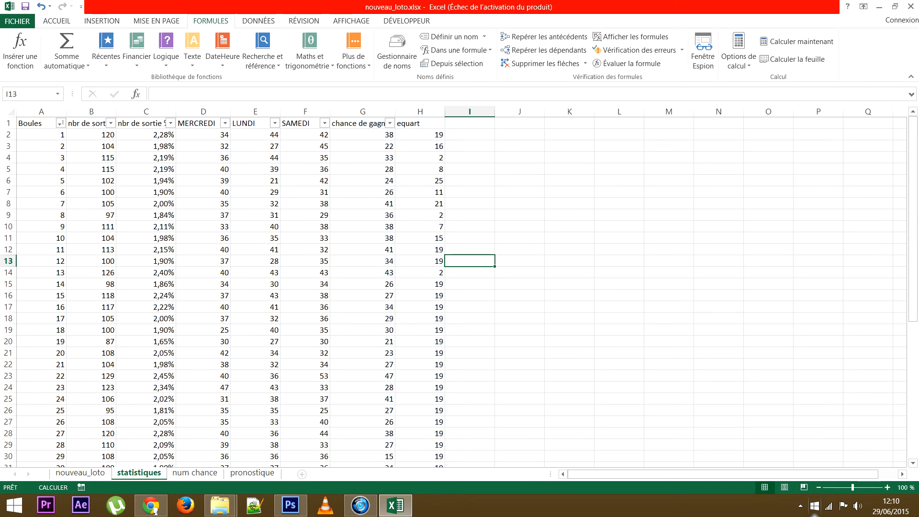
pyautogui.scroll(-8, 460, 291)
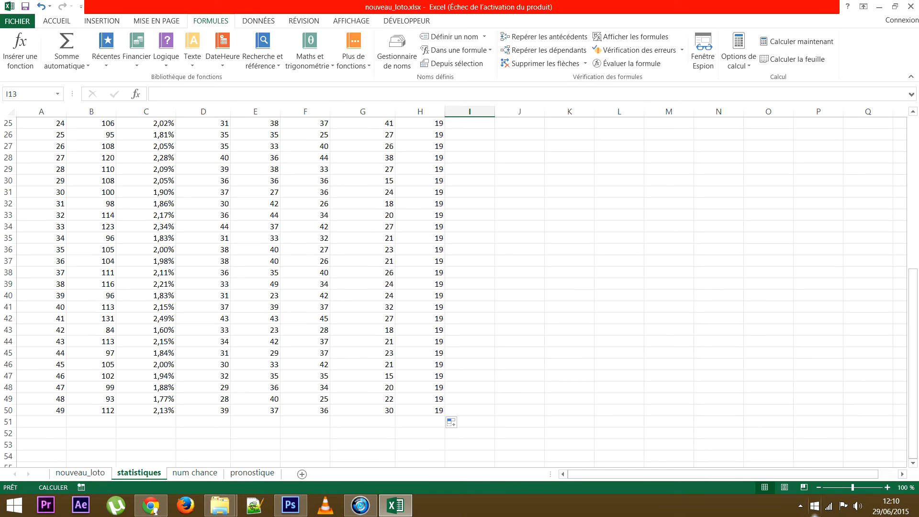
pyautogui.click(420, 272)
pyautogui.scroll(8, 459, 292)
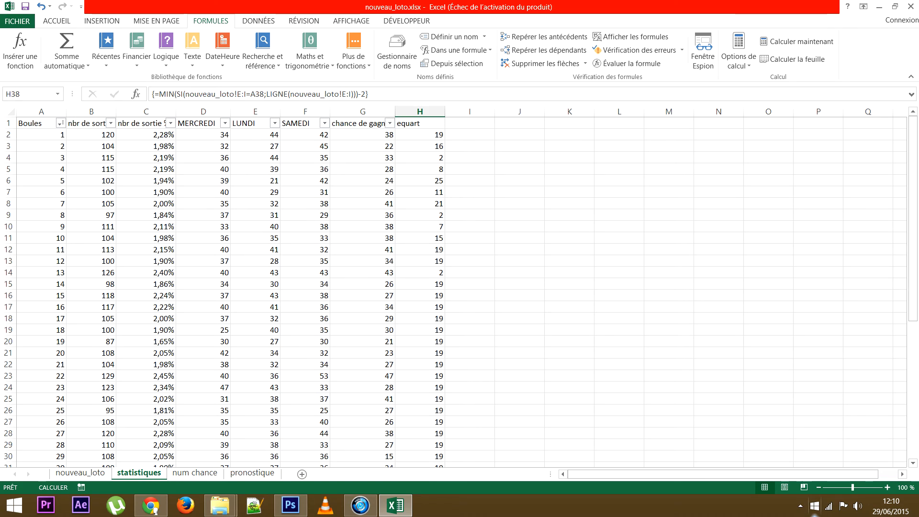
pyautogui.click(420, 283)
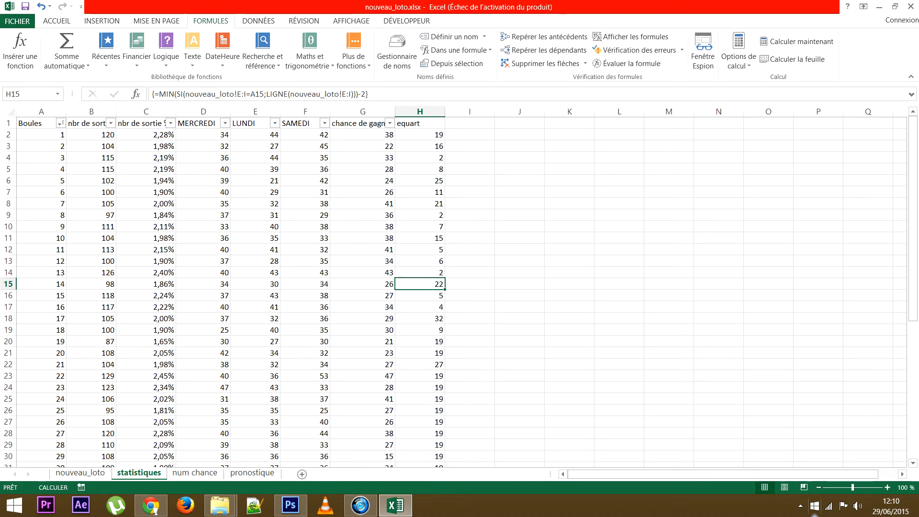
pyautogui.scroll(-1, 459, 292)
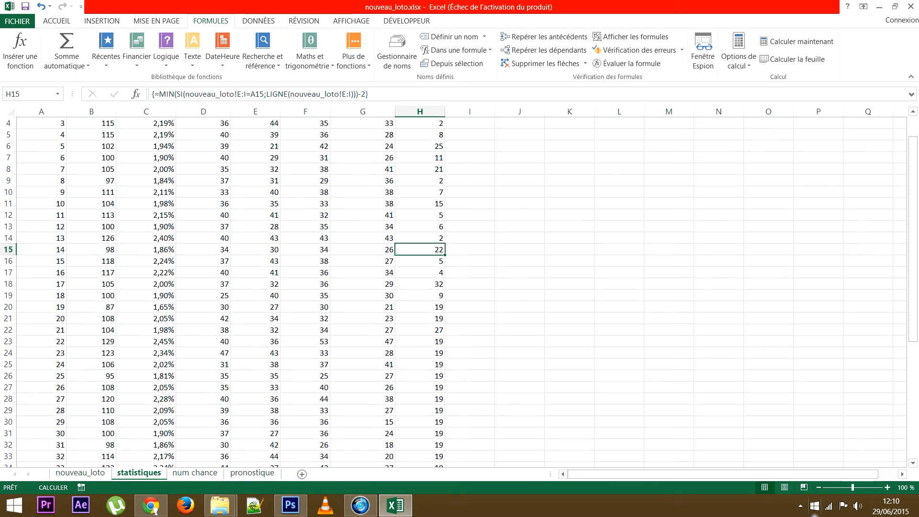
pyautogui.scroll(-3, 459, 292)
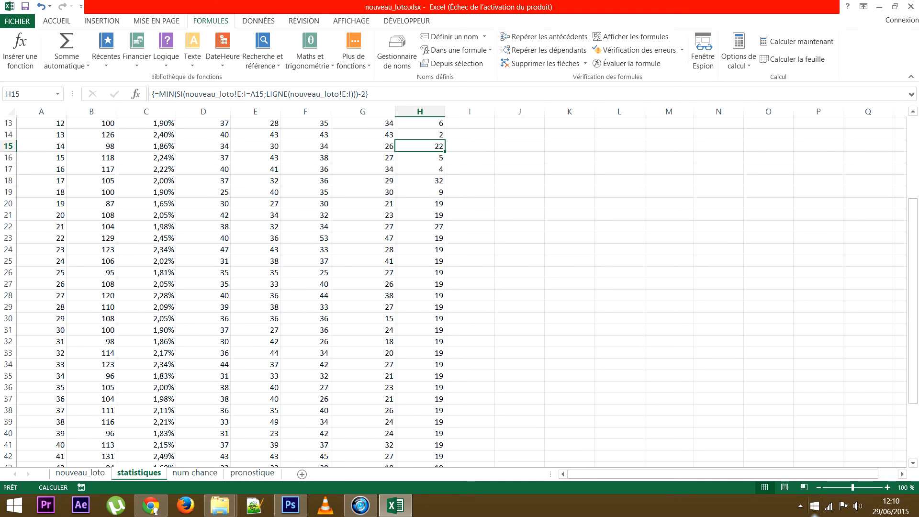
pyautogui.scroll(4, 459, 292)
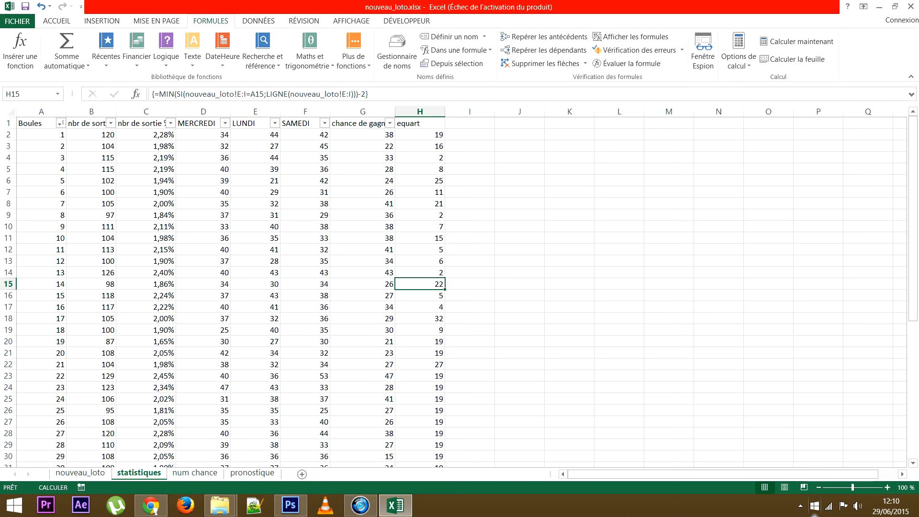
# Check ball 3's equart value against its latest draw in the nouveau_loto sheet, and review the remaining equart values down to row 50
pyautogui.click(420, 158)
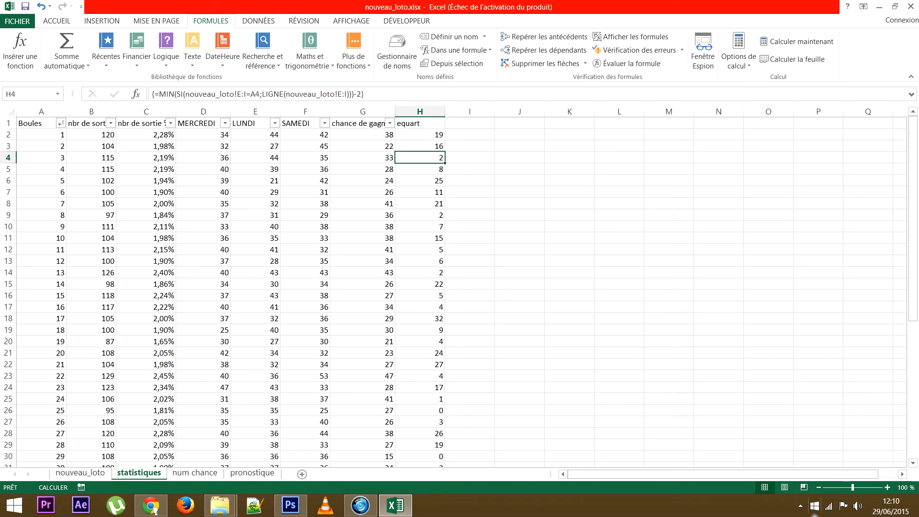
pyautogui.click(80, 472)
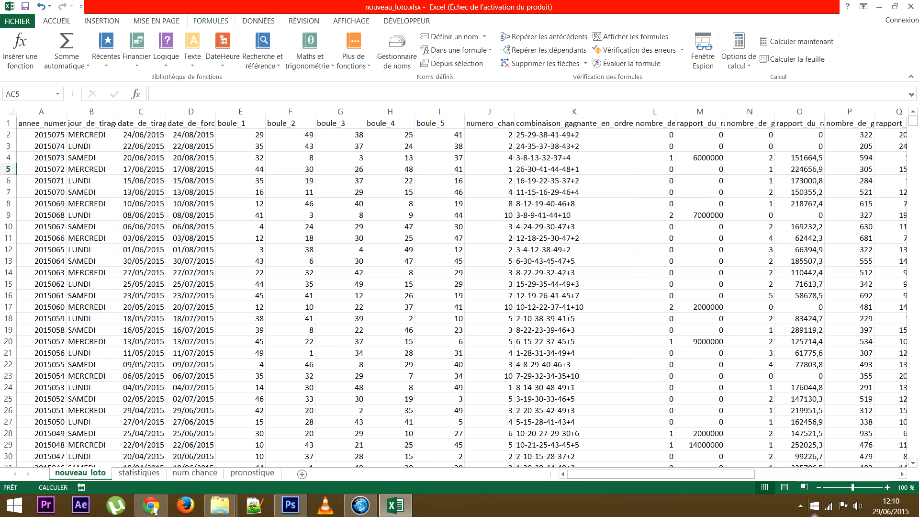
pyautogui.click(340, 158)
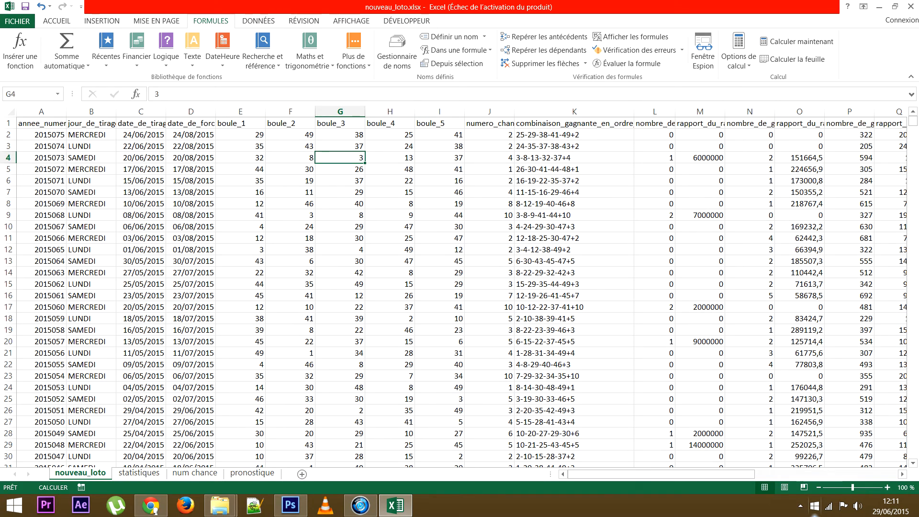
pyautogui.click(339, 135)
pyautogui.click(340, 146)
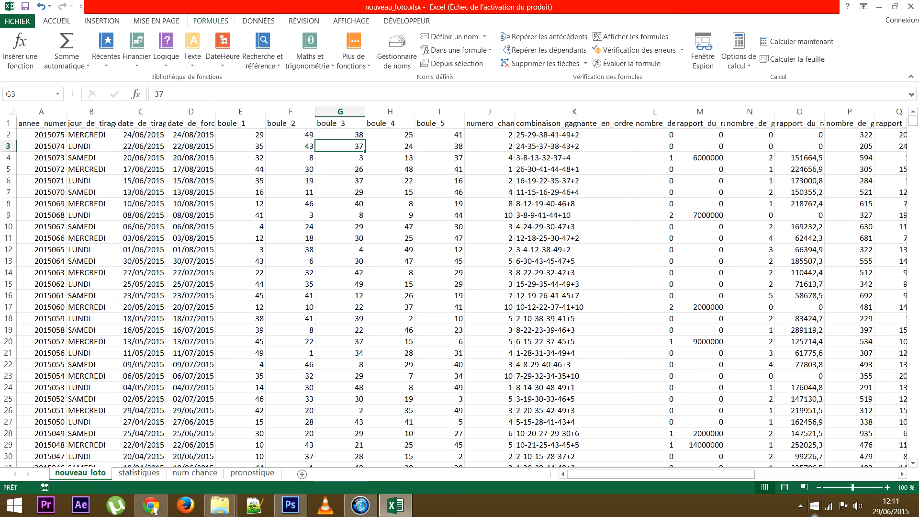
pyautogui.click(339, 158)
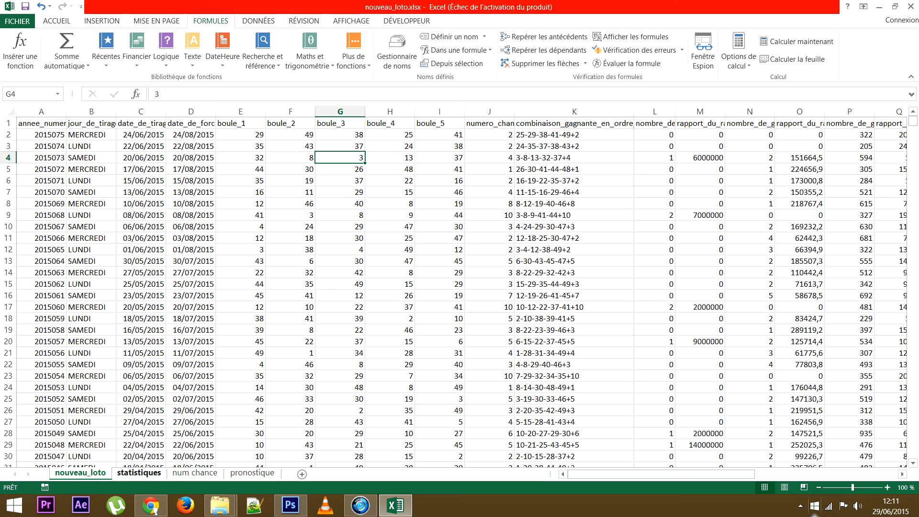
pyautogui.click(139, 472)
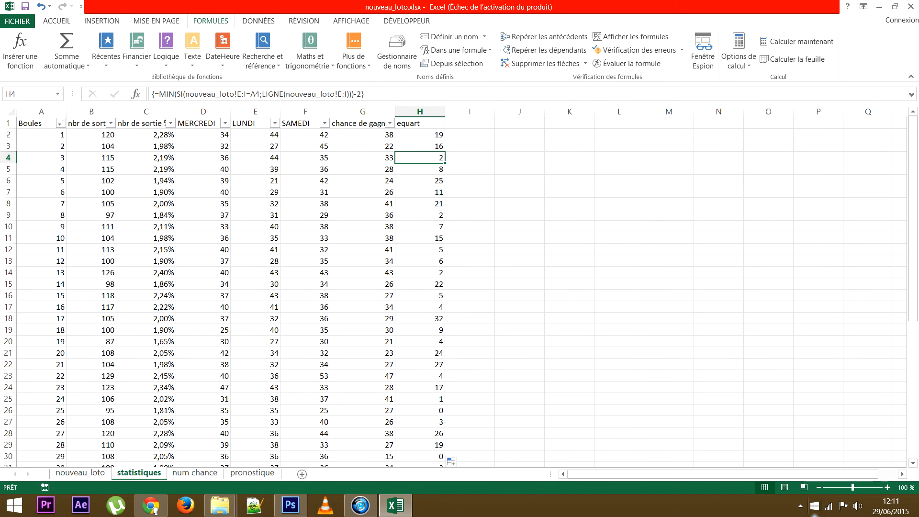
pyautogui.scroll(-6, 230, 287)
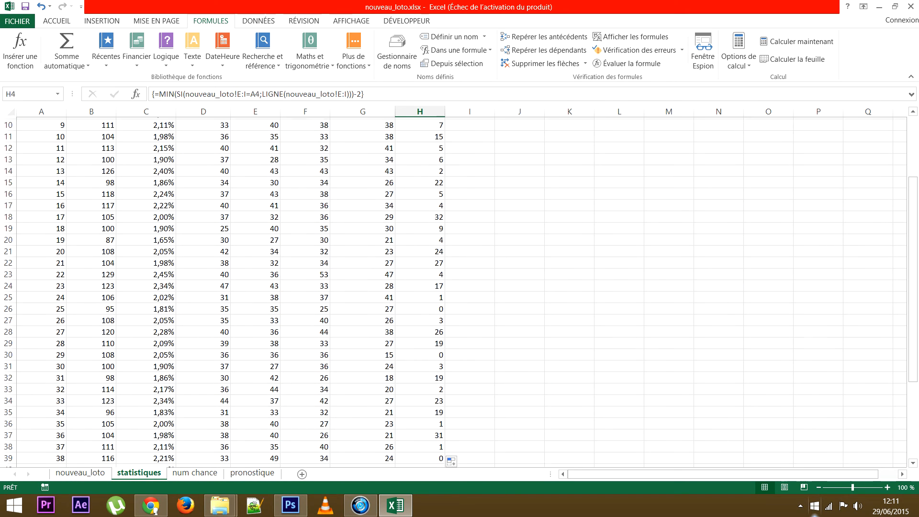
pyautogui.scroll(-3, 229, 287)
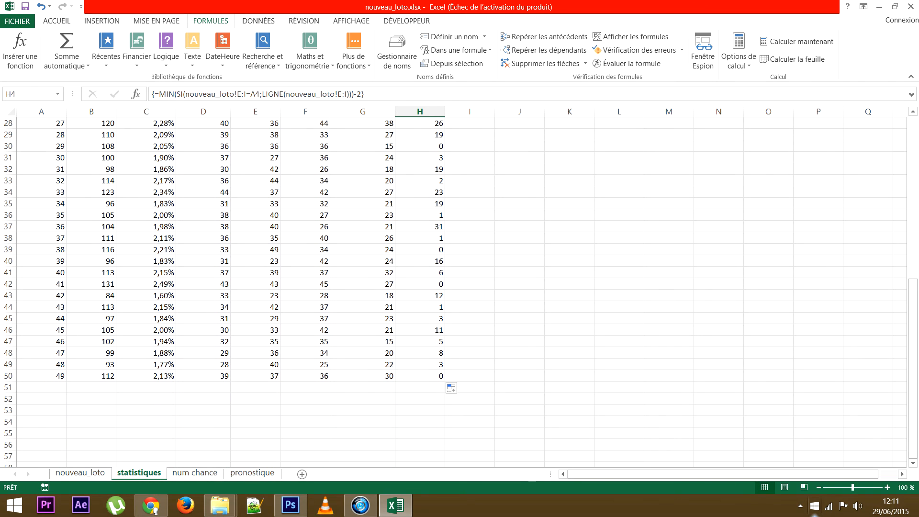
pyautogui.scroll(8, 459, 287)
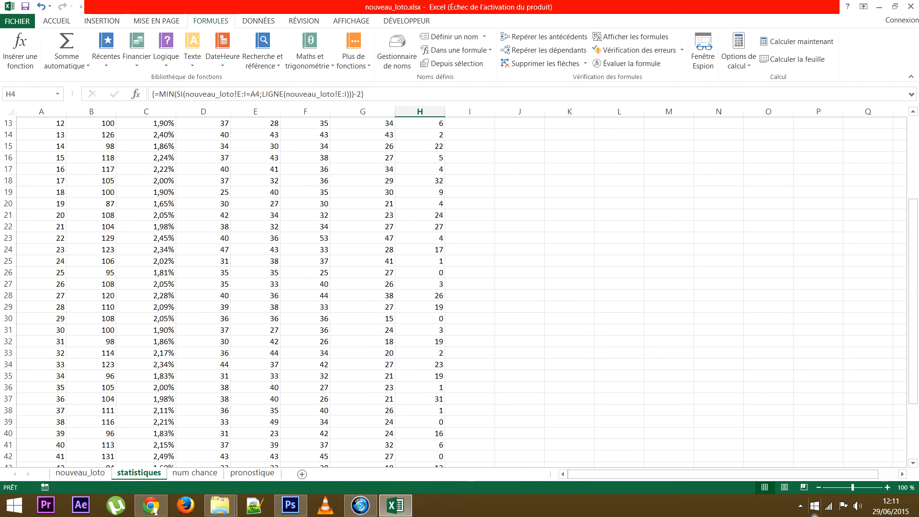
# Add the header "date de dernière sortie" in cell I1 of the statistiques sheet and fit the column width to it
pyautogui.scroll(1, 459, 287)
pyautogui.click(470, 123)
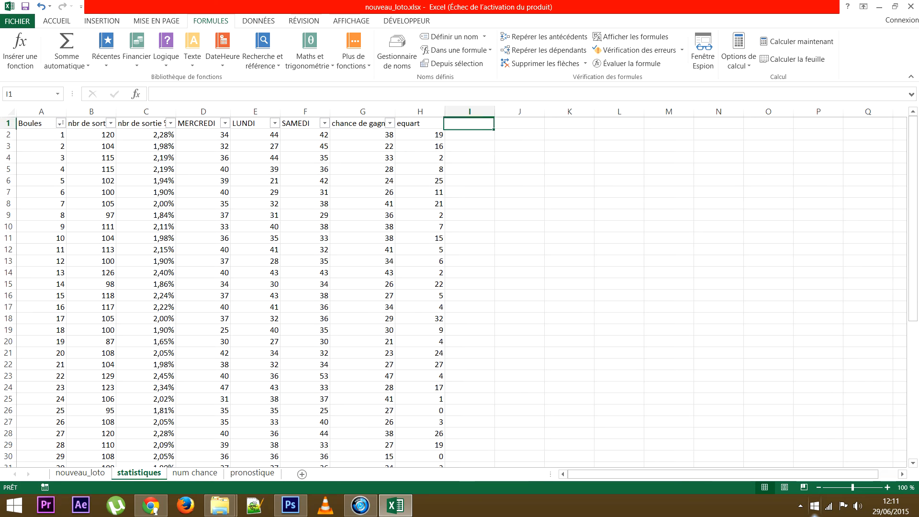
pyautogui.write('dat')
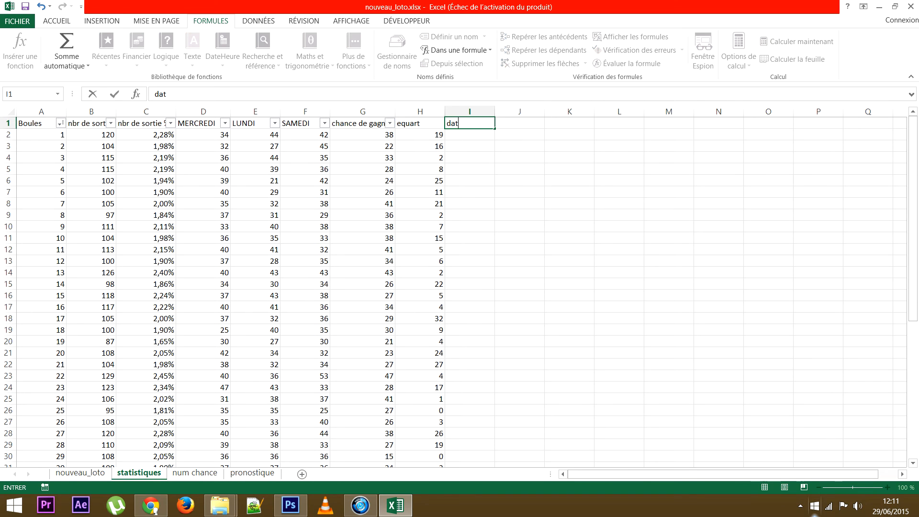
pyautogui.write('e de dernière sortie')
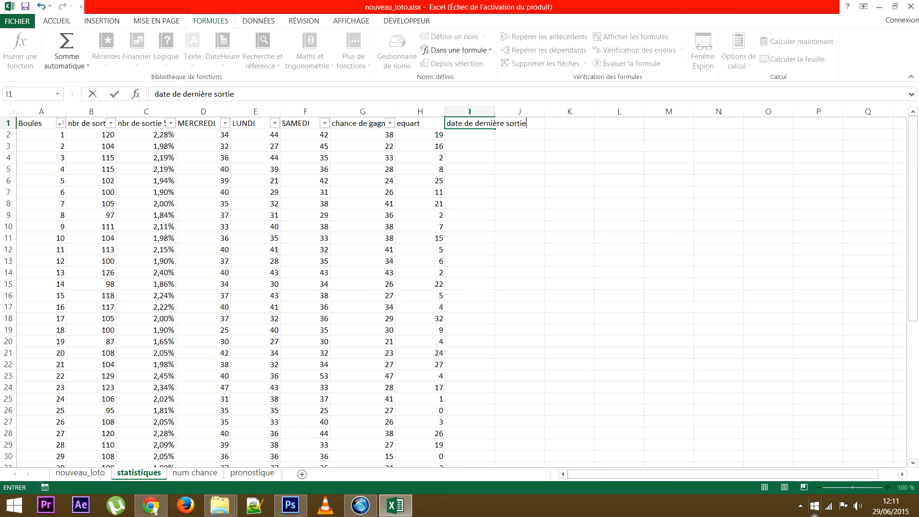
pyautogui.press('Return')
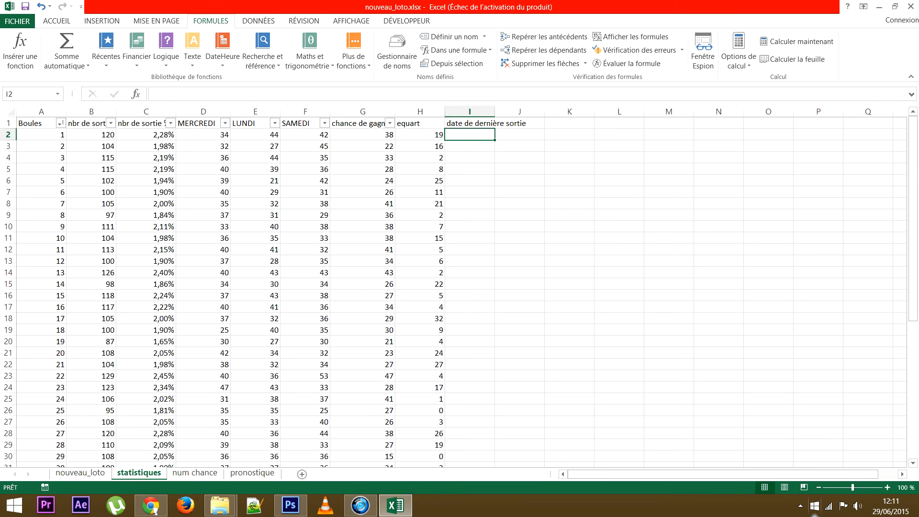
pyautogui.doubleClick(495, 111)
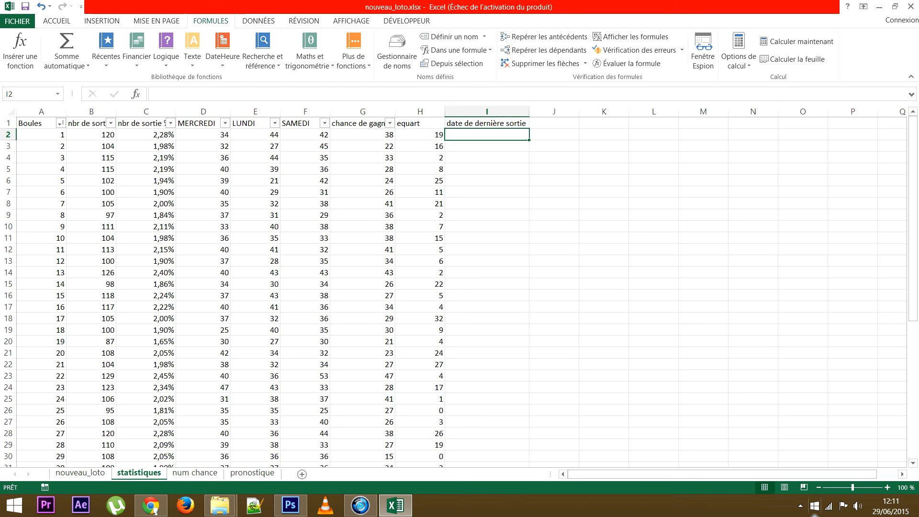
# Start an INDEX function with the matrice;no_lig;no_col arguments in I2, using the draw-date column nouveau_loto!C:C as its matrix
pyautogui.click(420, 135)
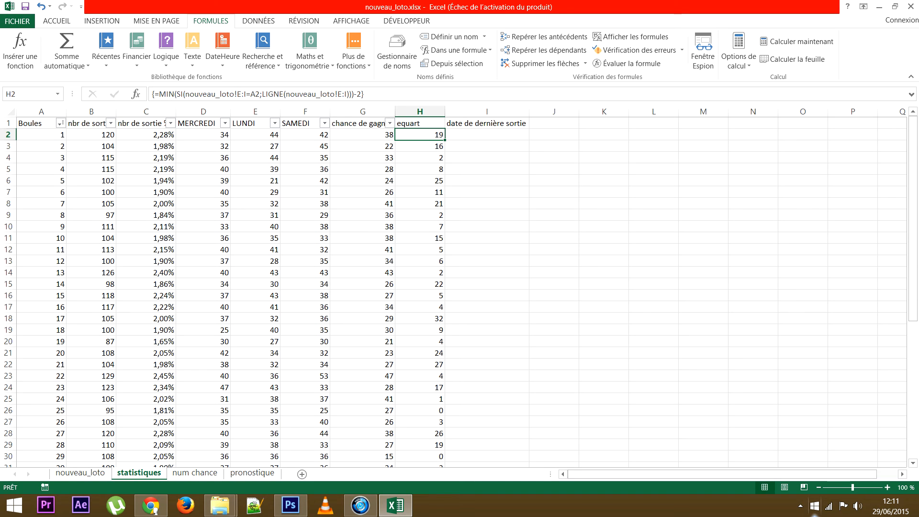
pyautogui.press('Right')
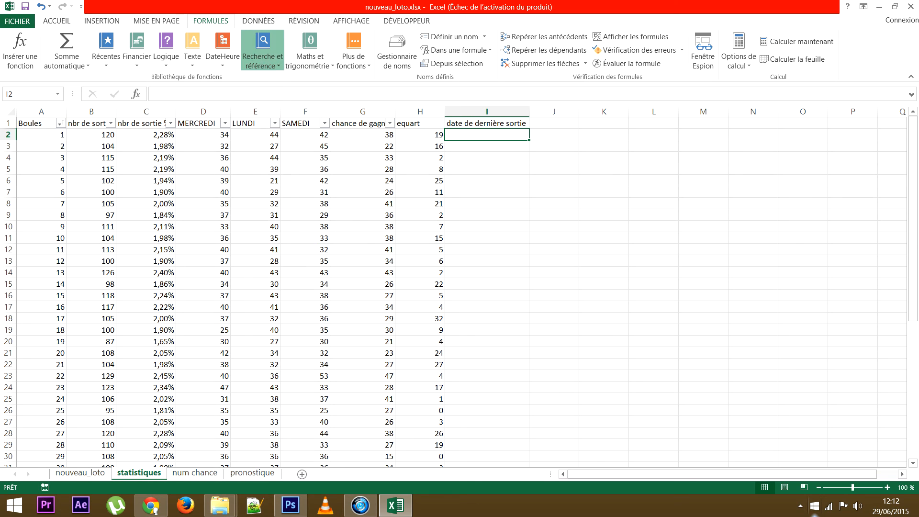
pyautogui.click(262, 55)
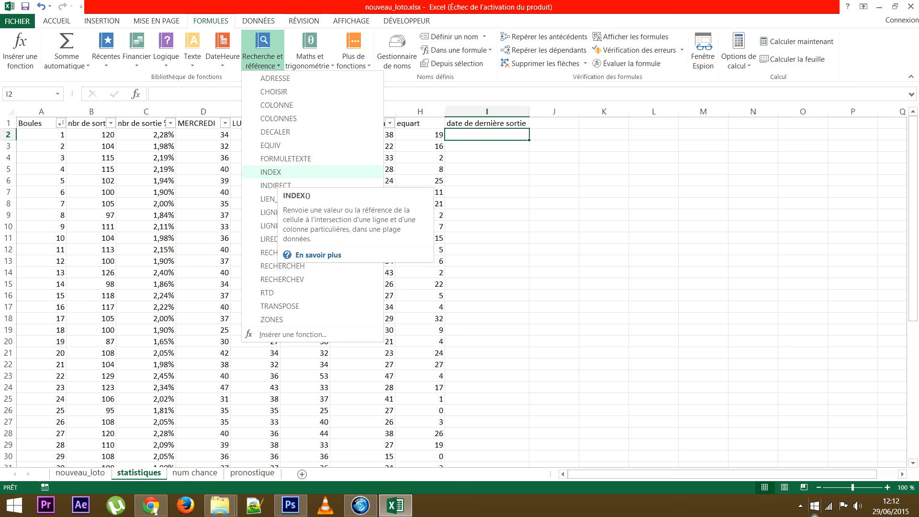
pyautogui.click(271, 171)
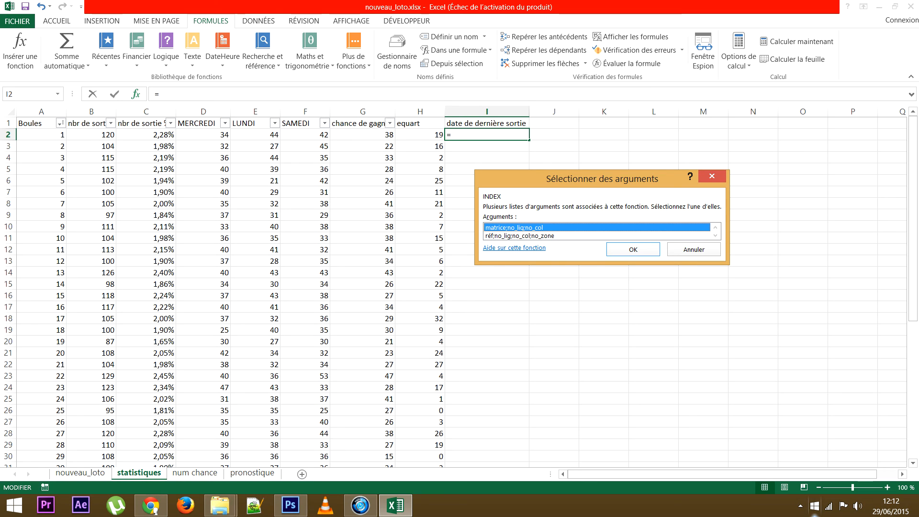
pyautogui.press('Return')
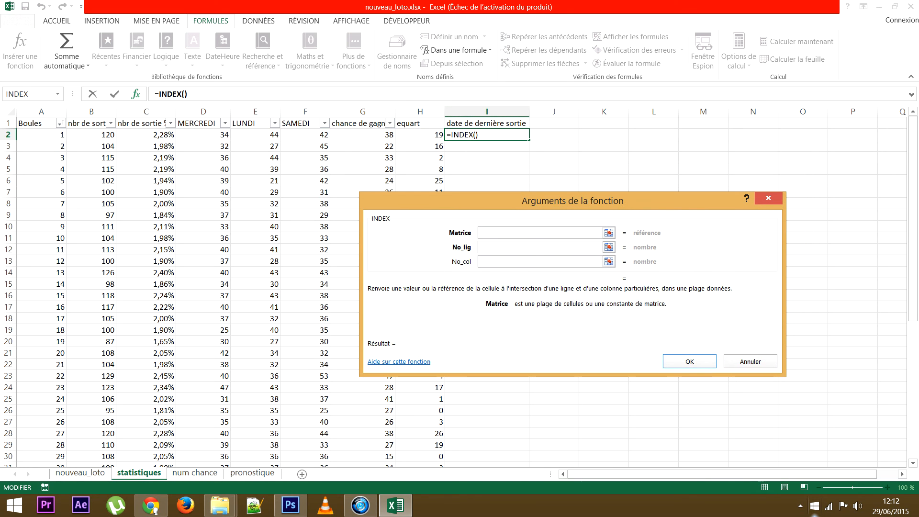
pyautogui.click(80, 472)
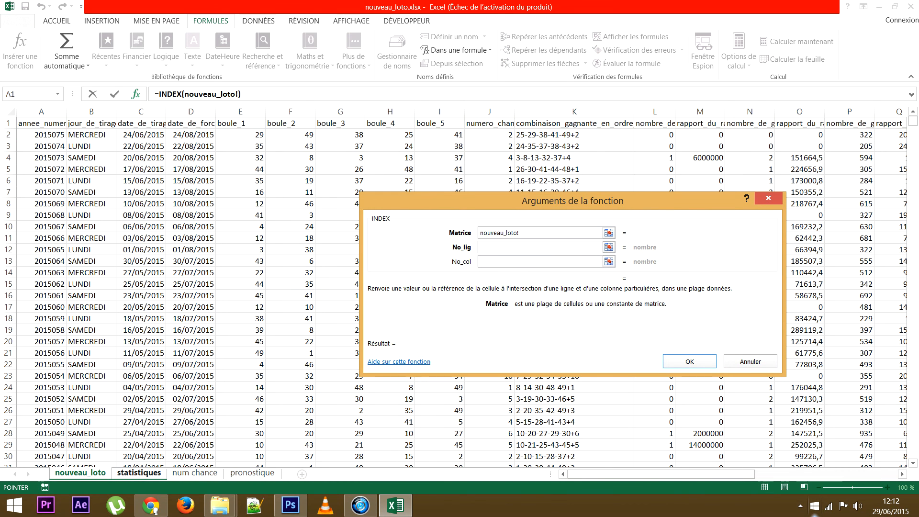
pyautogui.click(141, 111)
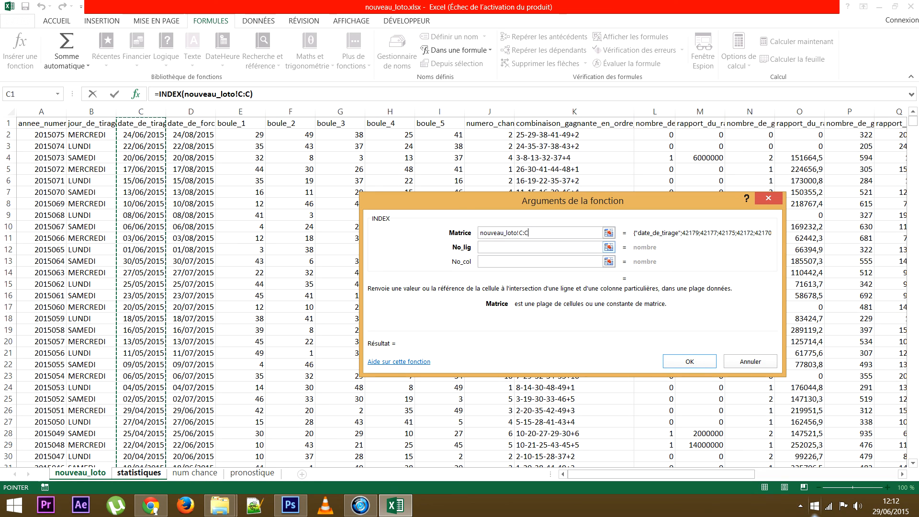
pyautogui.press('Tab')
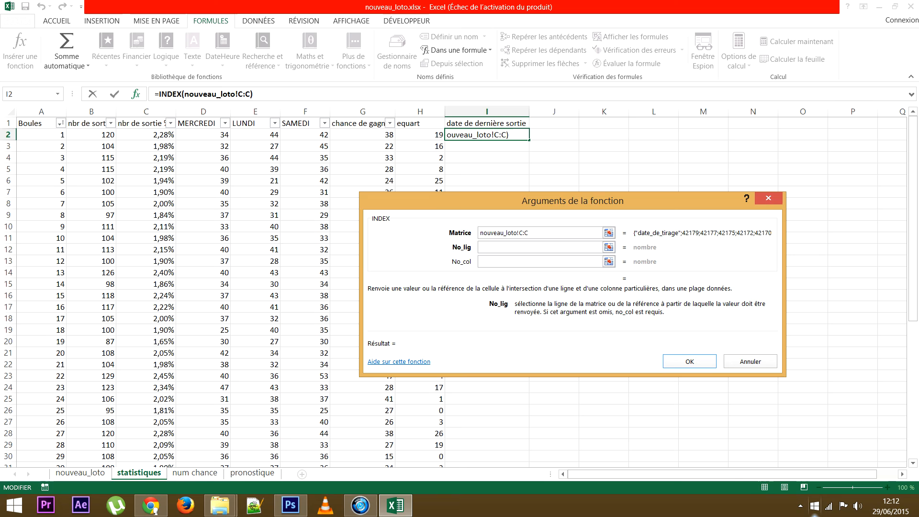
# Set the INDEX row number to H2+2 and the column number to 1, and enter the formula in I2
pyautogui.click(419, 135)
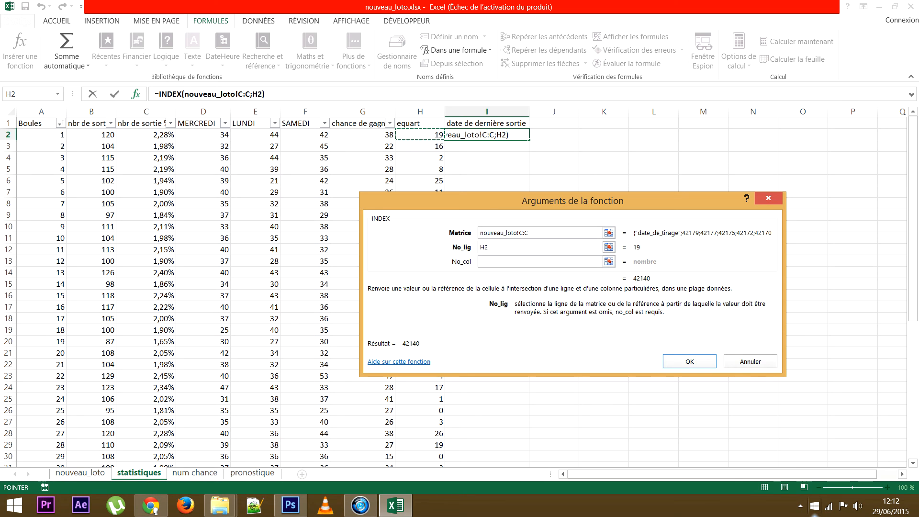
pyautogui.write('+2')
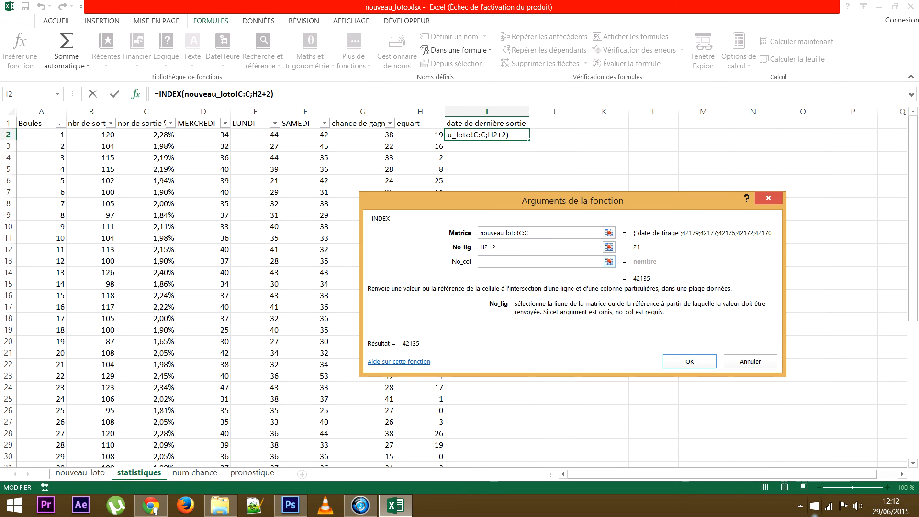
pyautogui.click(526, 261)
pyautogui.write('1')
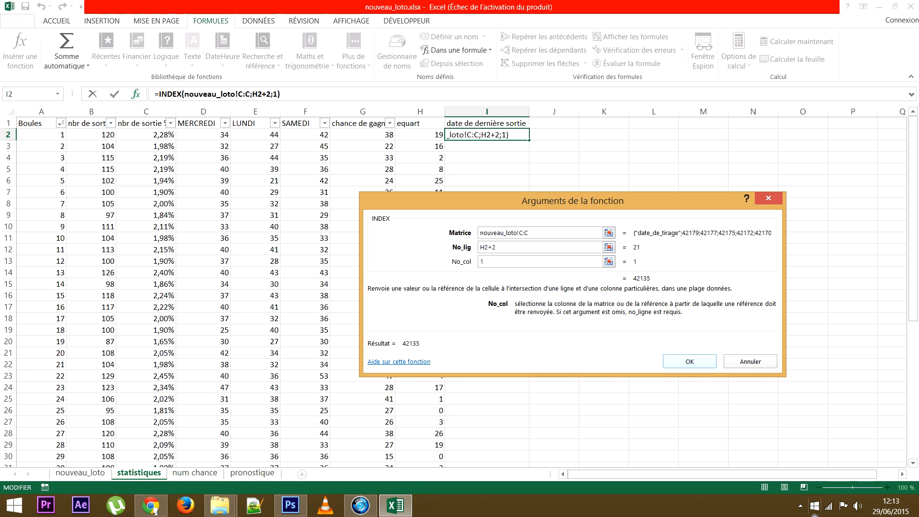
pyautogui.click(689, 361)
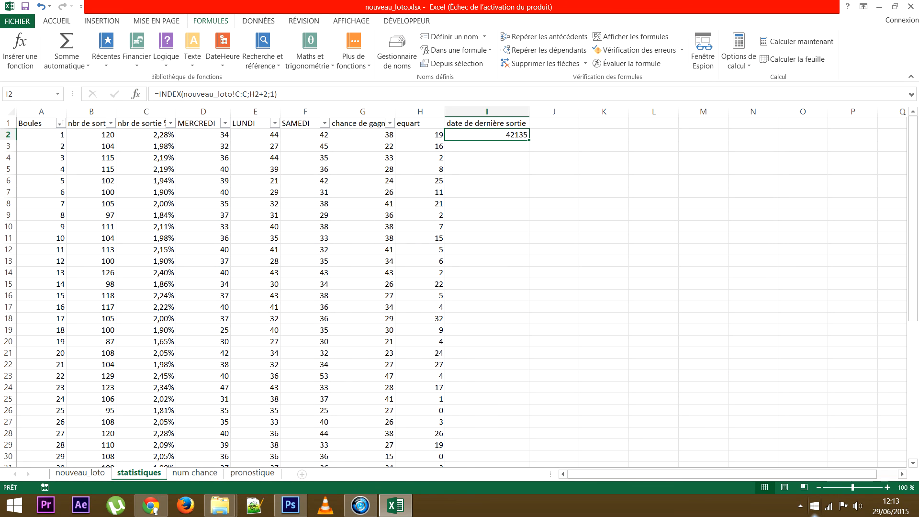
# Format I2 as a short date and fill its formula down the date de dernière sortie column for all 49 balls
pyautogui.click(56, 21)
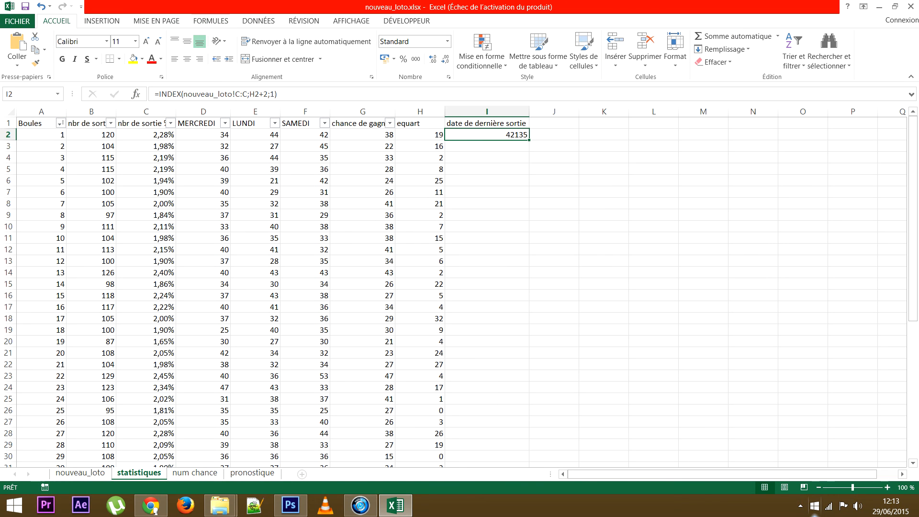
pyautogui.click(448, 41)
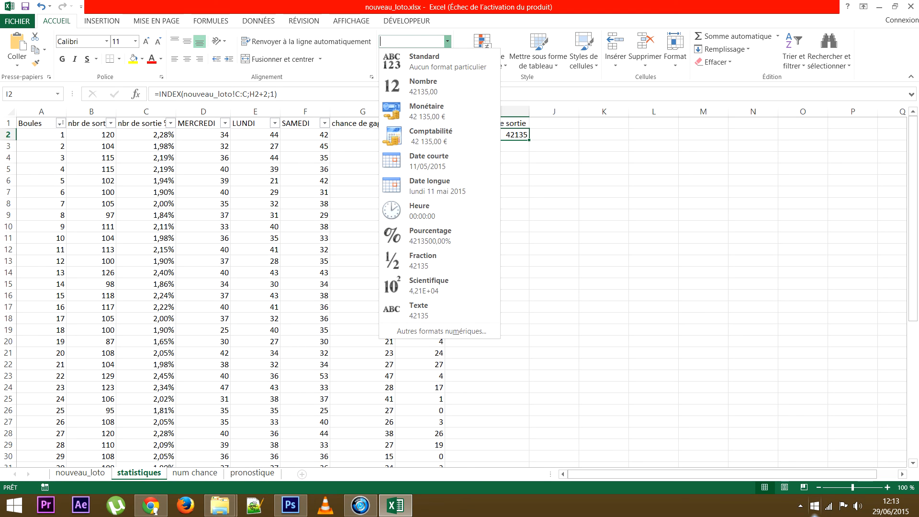
pyautogui.click(447, 41)
pyautogui.click(447, 42)
pyautogui.click(447, 41)
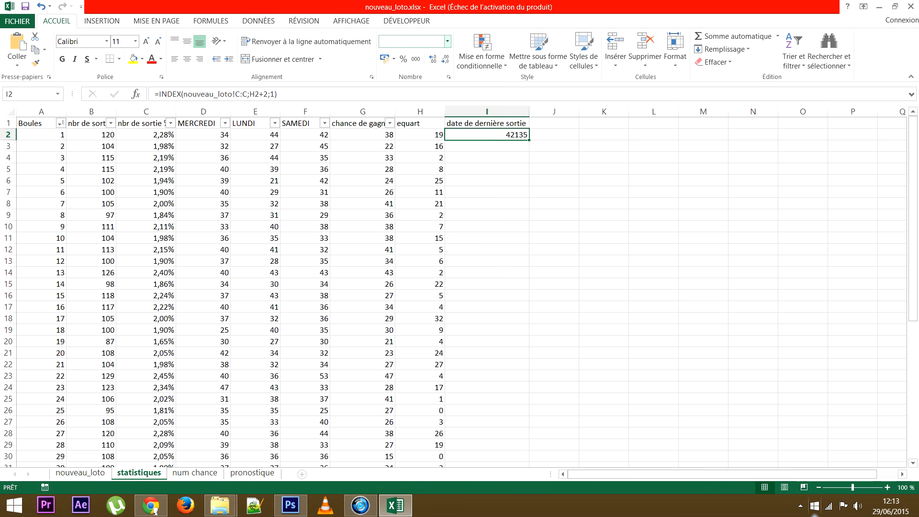
pyautogui.click(447, 41)
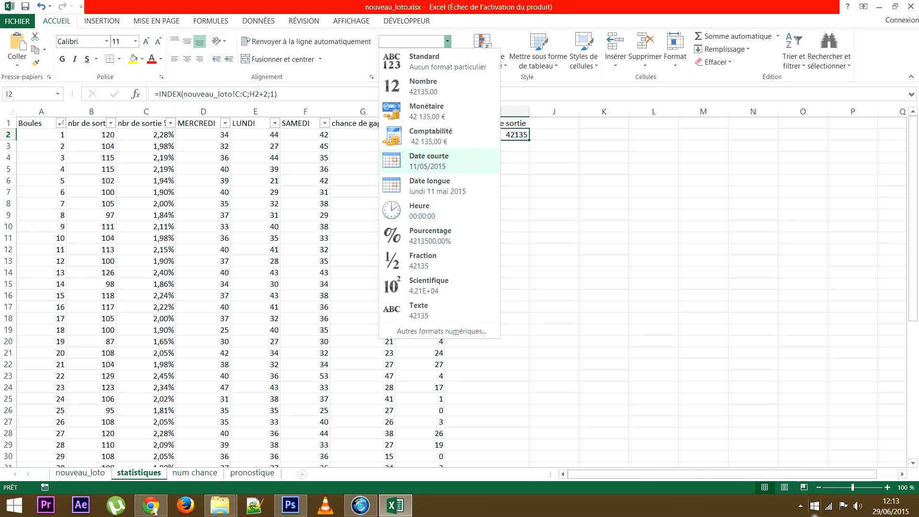
pyautogui.click(428, 160)
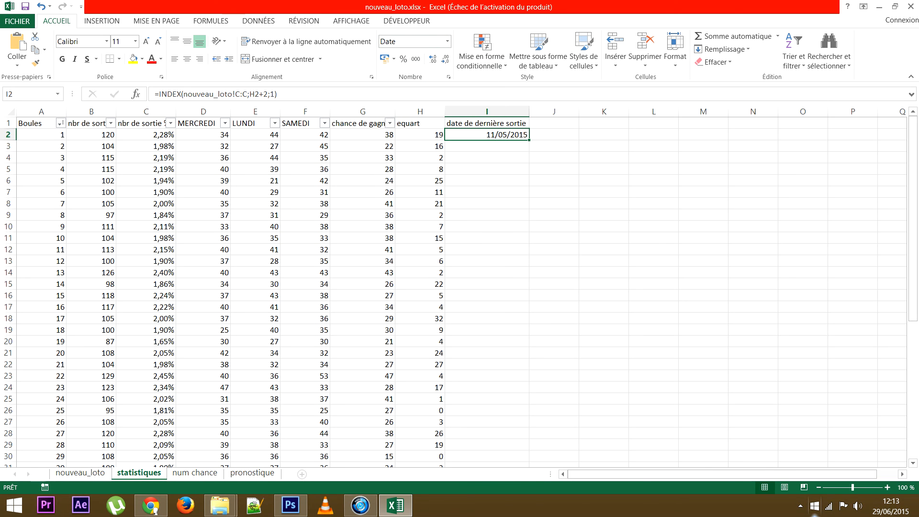
pyautogui.doubleClick(529, 139)
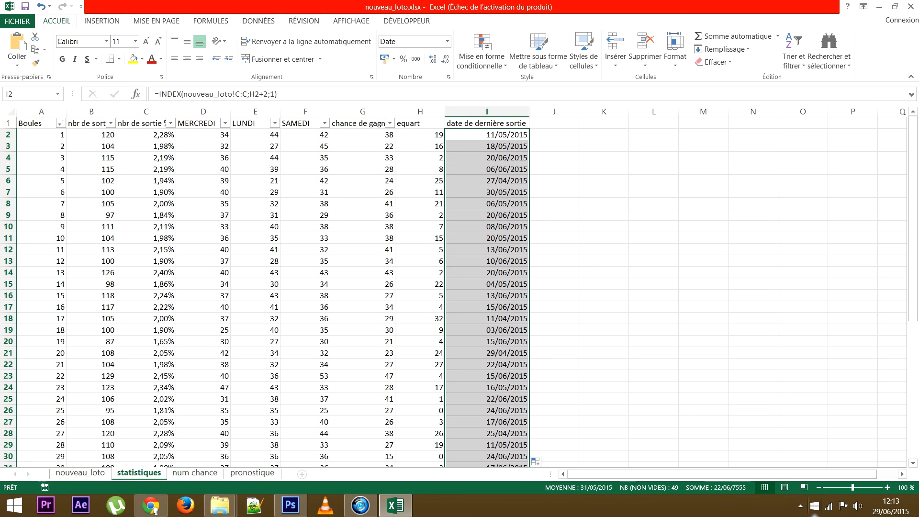
pyautogui.click(487, 191)
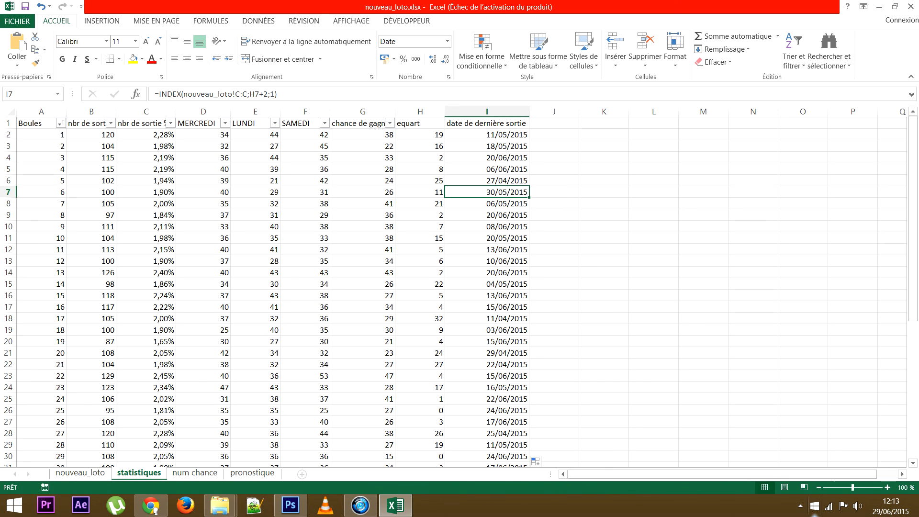
# Compare ball 1's last draw date in I2 with the most recent draw containing ball 1 in the nouveau_loto sheet
pyautogui.click(487, 134)
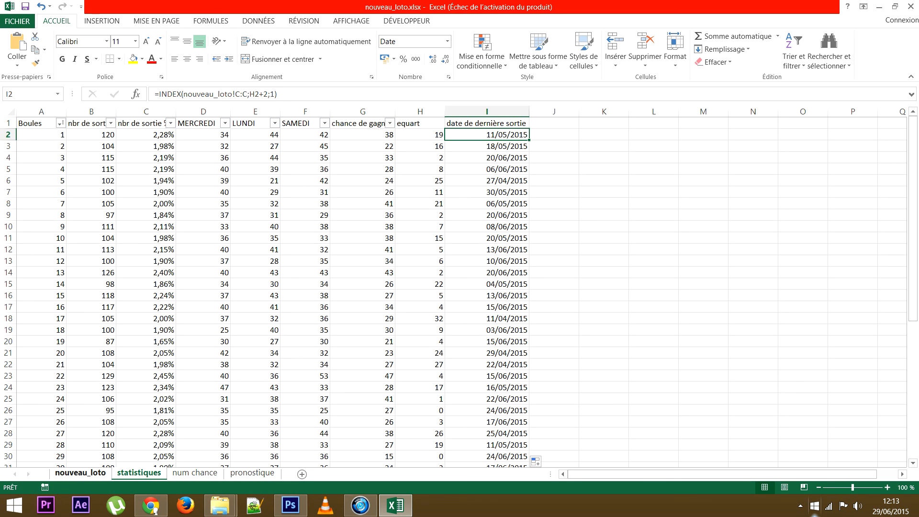
pyautogui.click(80, 473)
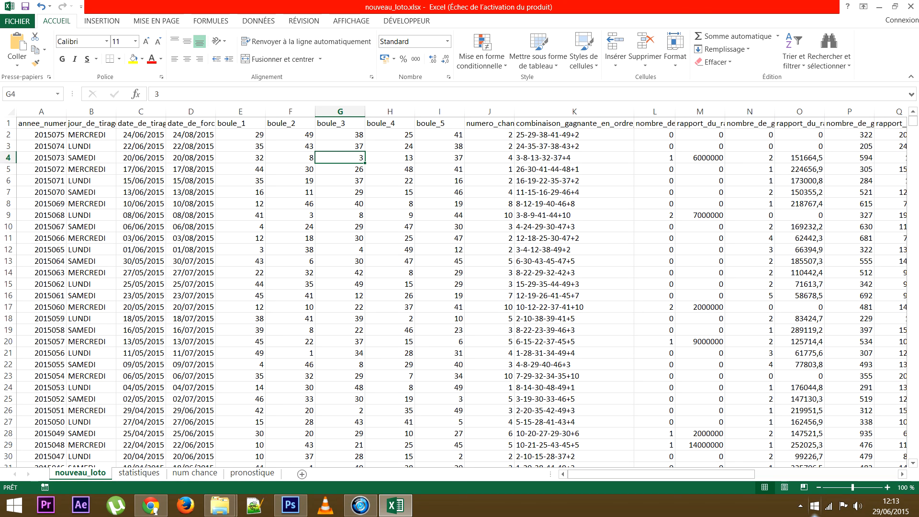
pyautogui.click(290, 353)
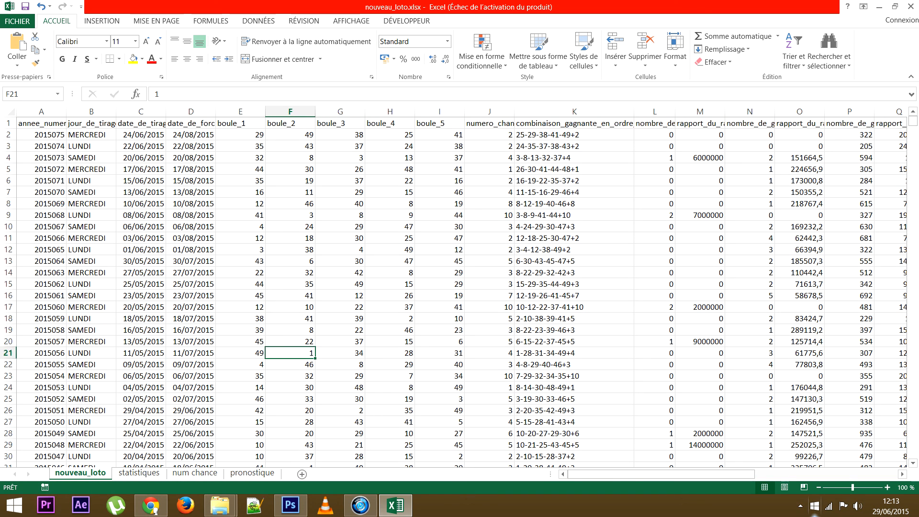
pyautogui.click(139, 472)
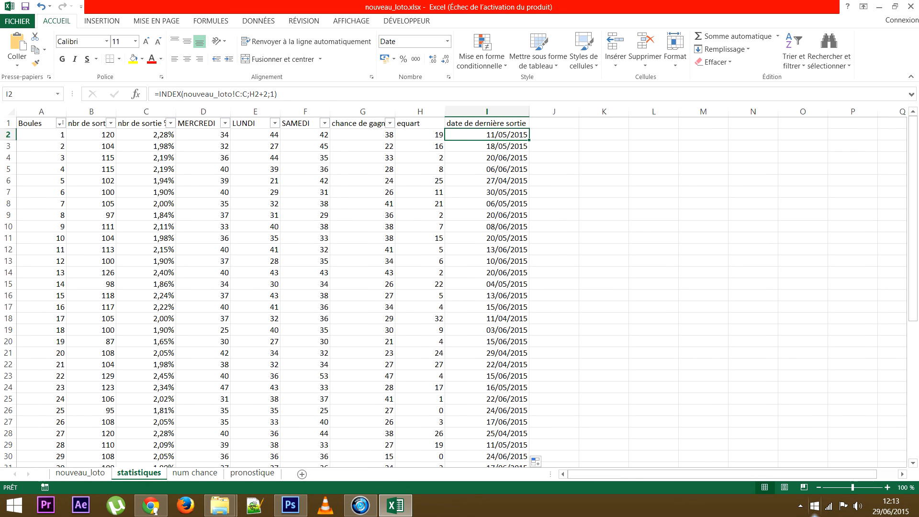
pyautogui.click(553, 135)
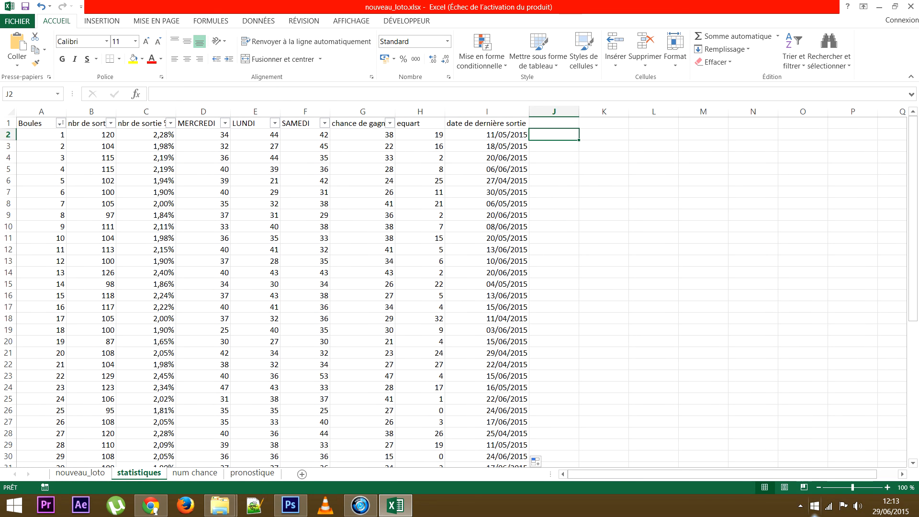